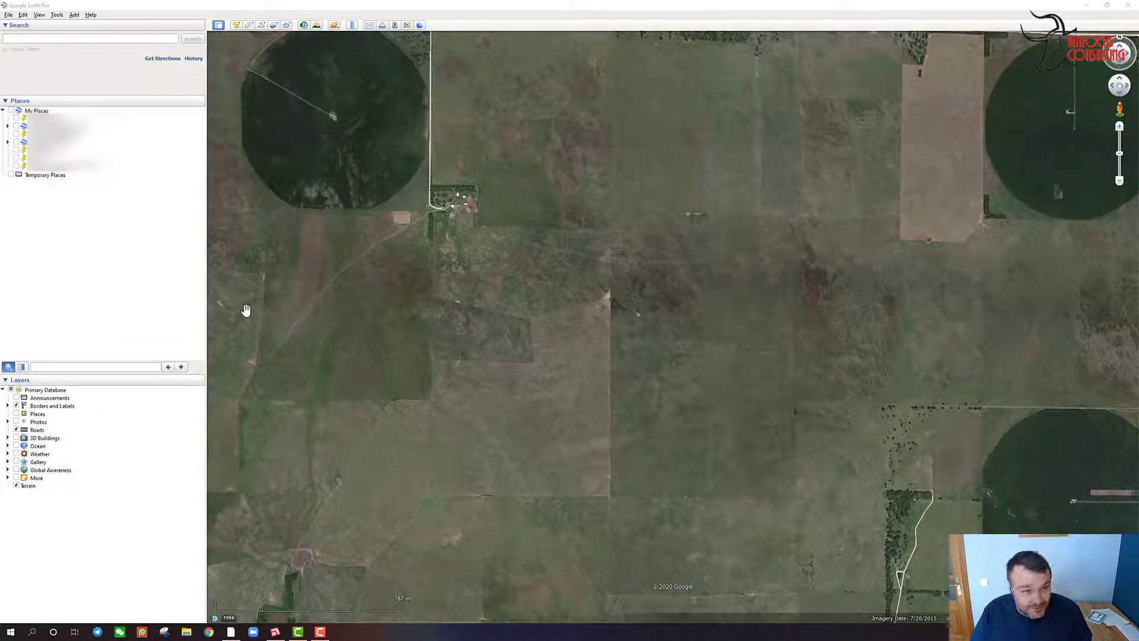
Finish the first field polygon and confirm its line and fill settings
click(249, 24)
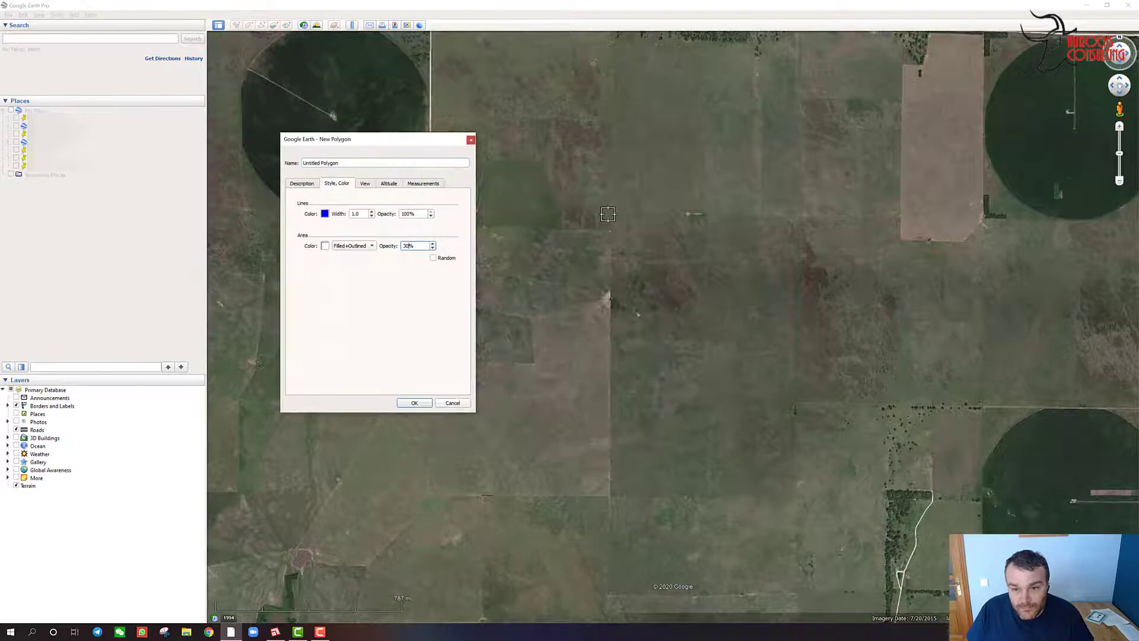
click(413, 402)
key(ctrl+shift+g)
Outline the adjoining field and add a placemark named test 4 on their shared border
click(430, 361)
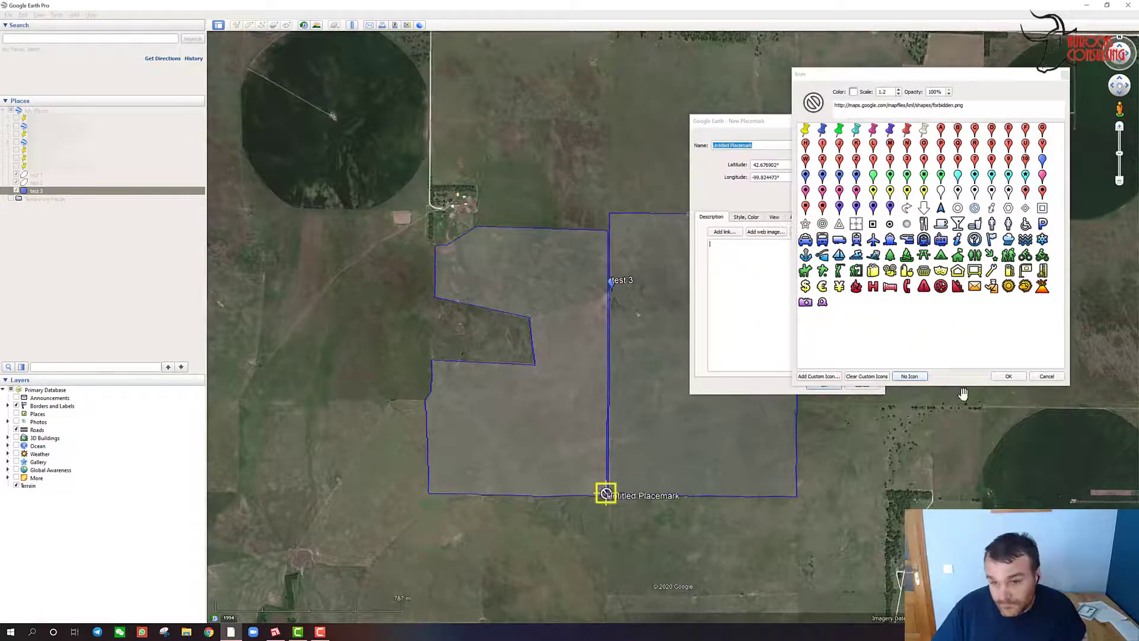
click(1006, 375)
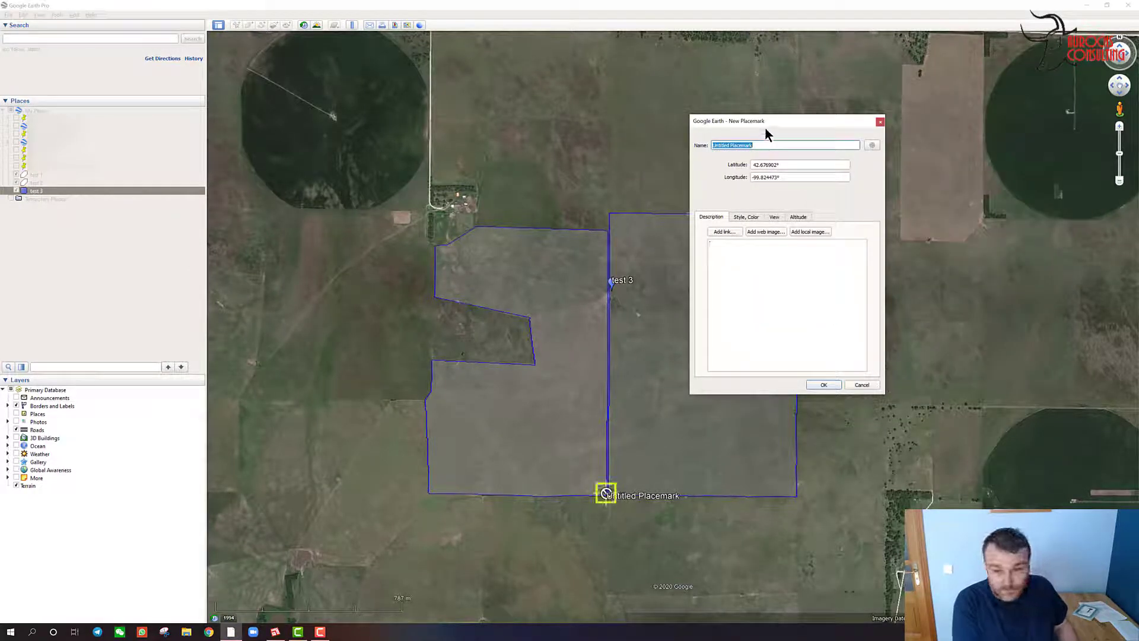
text(test 4)
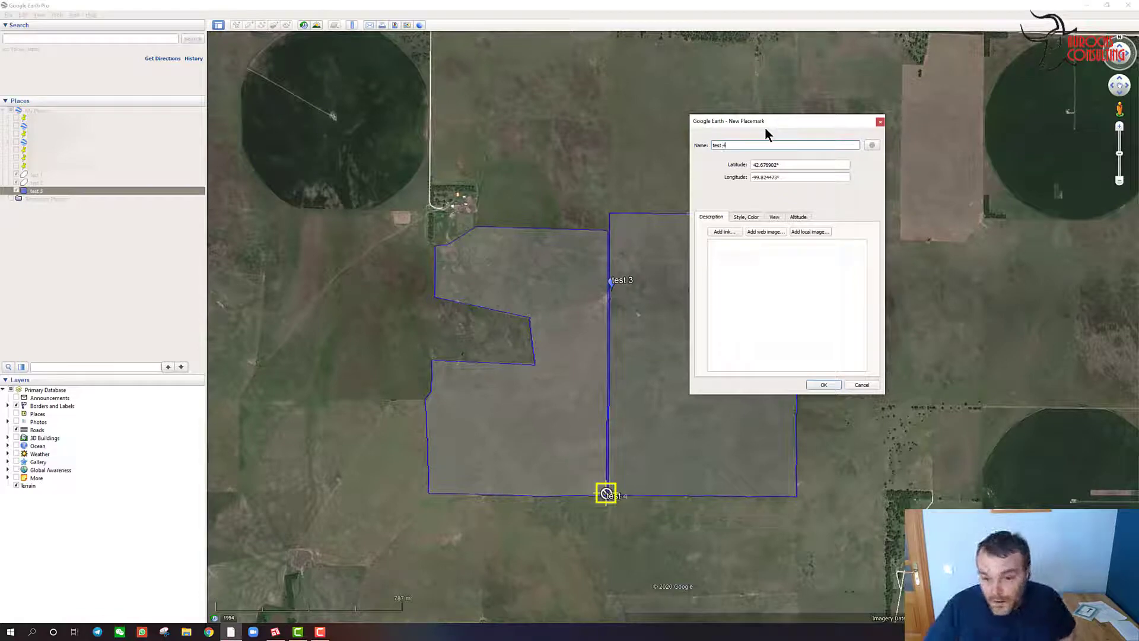
click(824, 384)
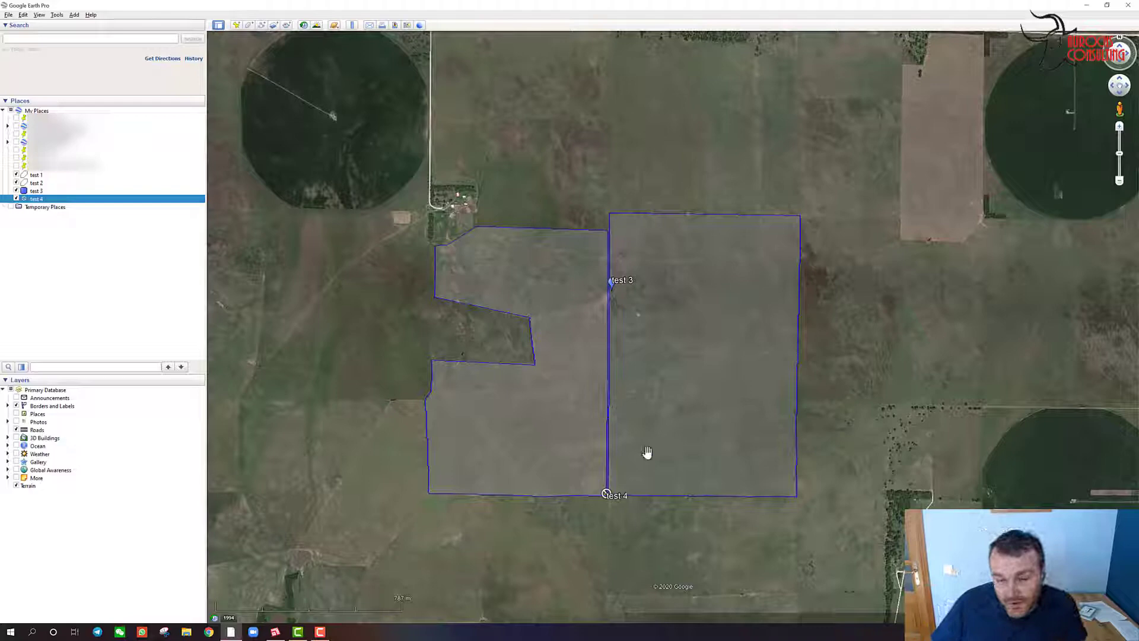
scroll(631, 433, up, 3)
scroll(581, 435, down, 2)
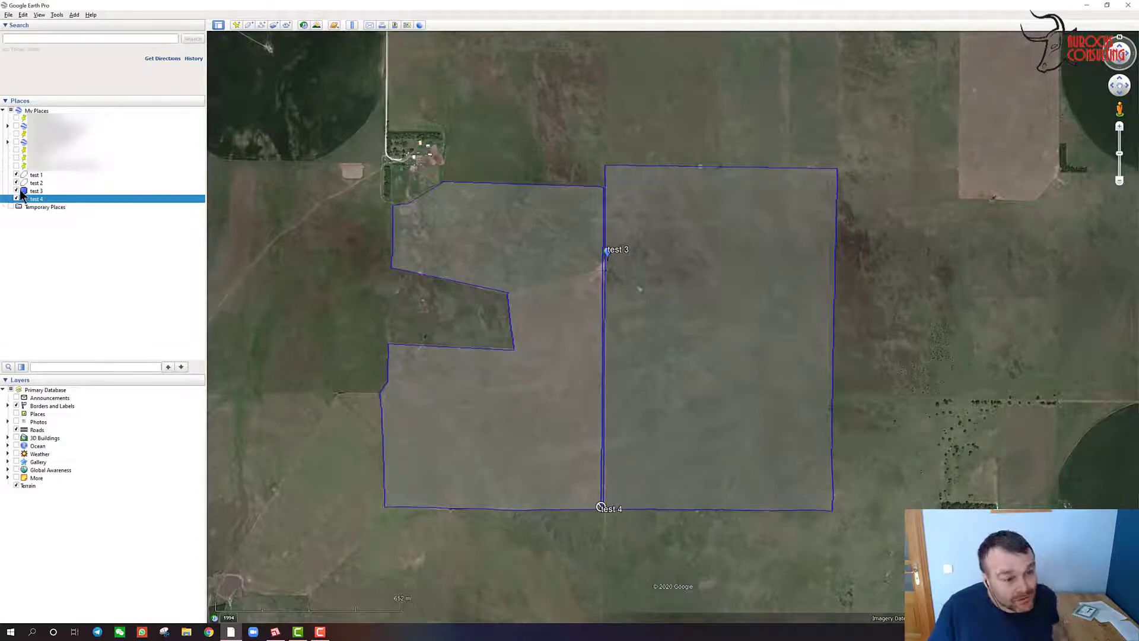
drag(31, 177, 40, 194)
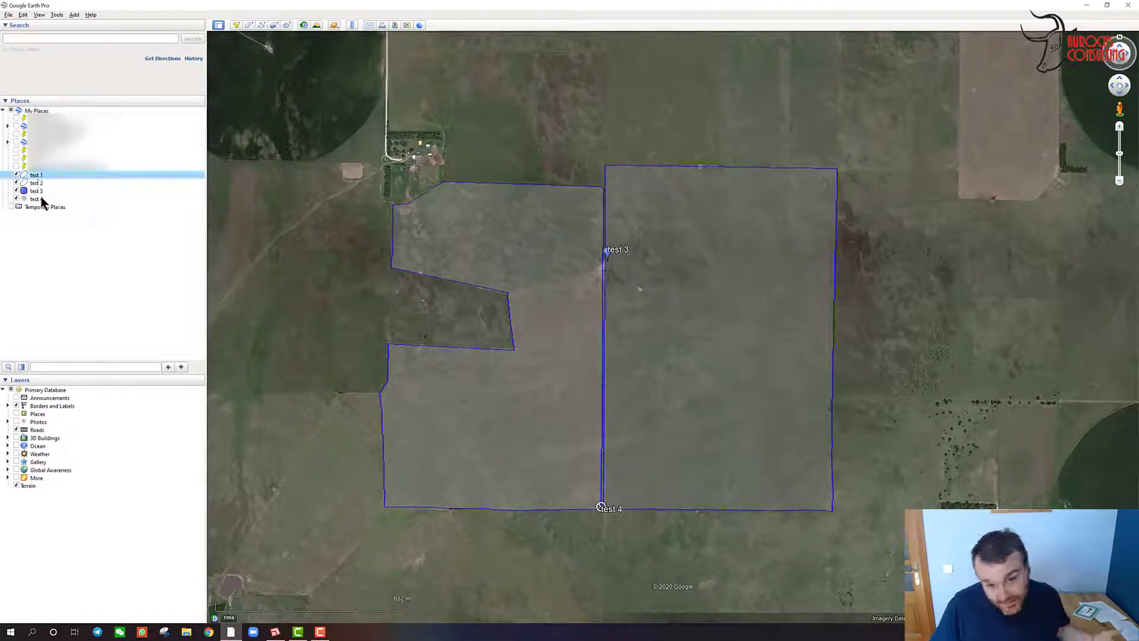
scroll(577, 289, up, 2)
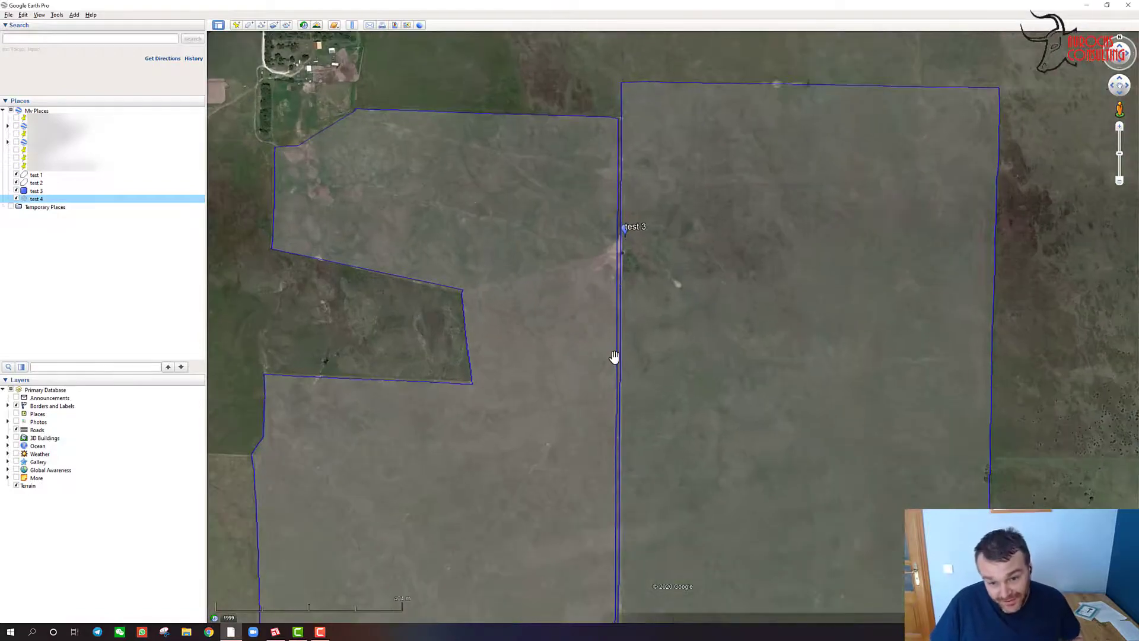
scroll(614, 357, down, 2)
drag(613, 357, 646, 362)
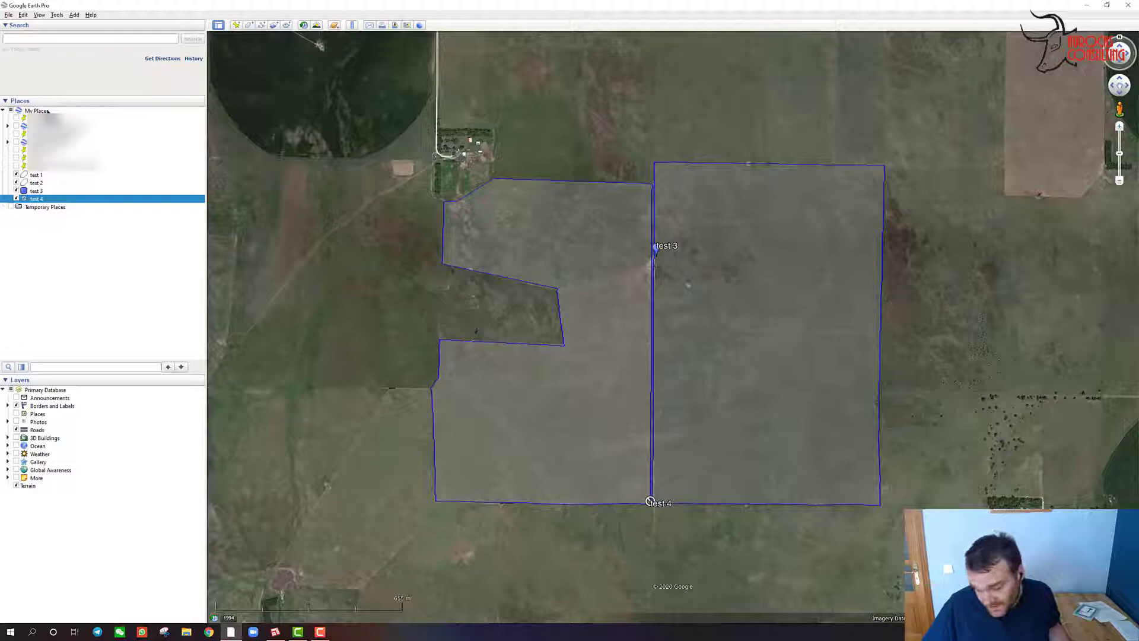
Create a new folder named test folder under My Places
right_click(48, 111)
mouse_move(63, 117)
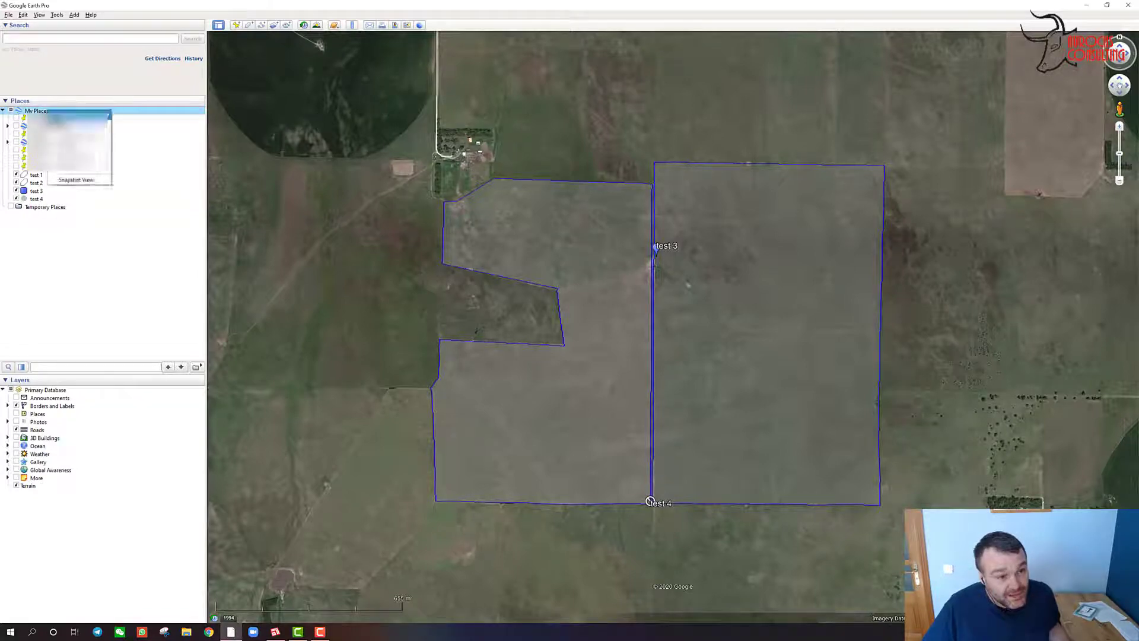
click(131, 115)
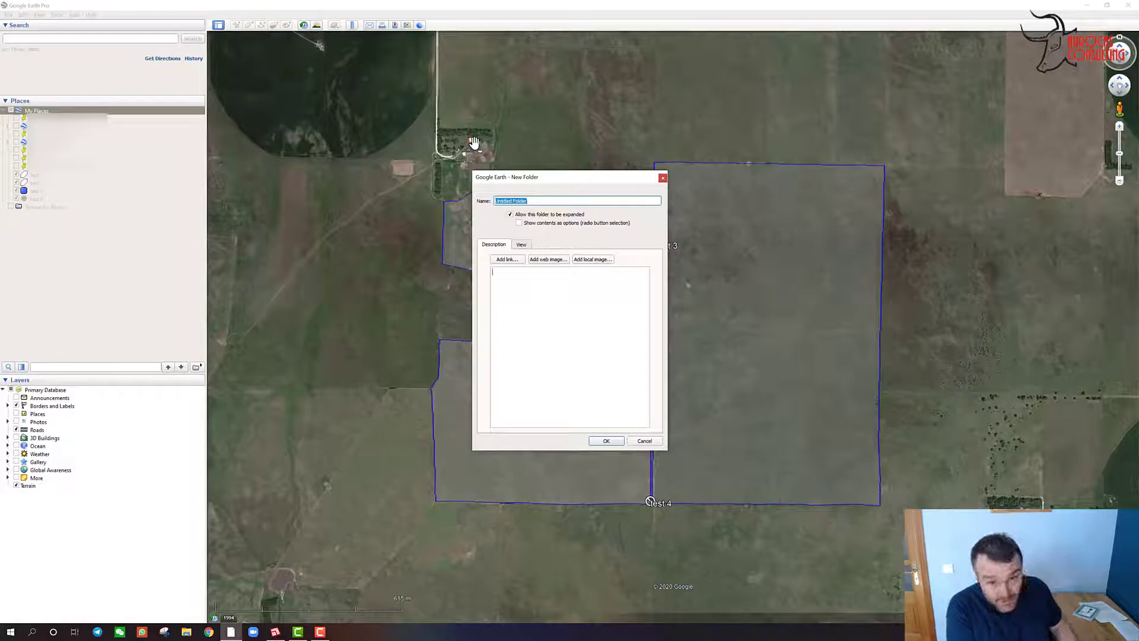
text(test folder)
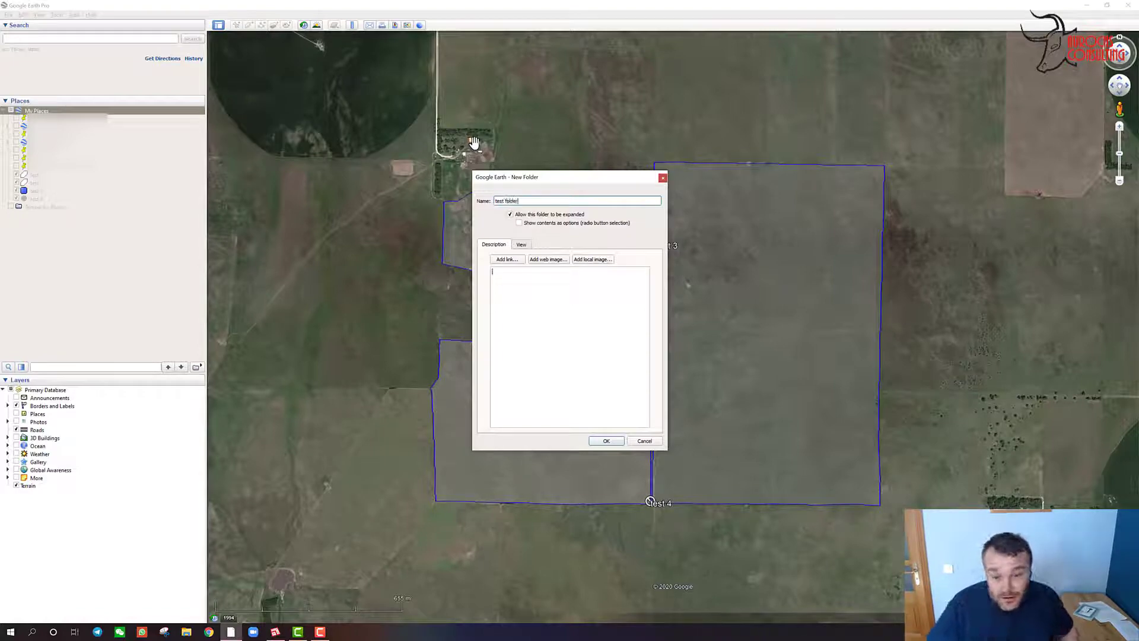
click(608, 441)
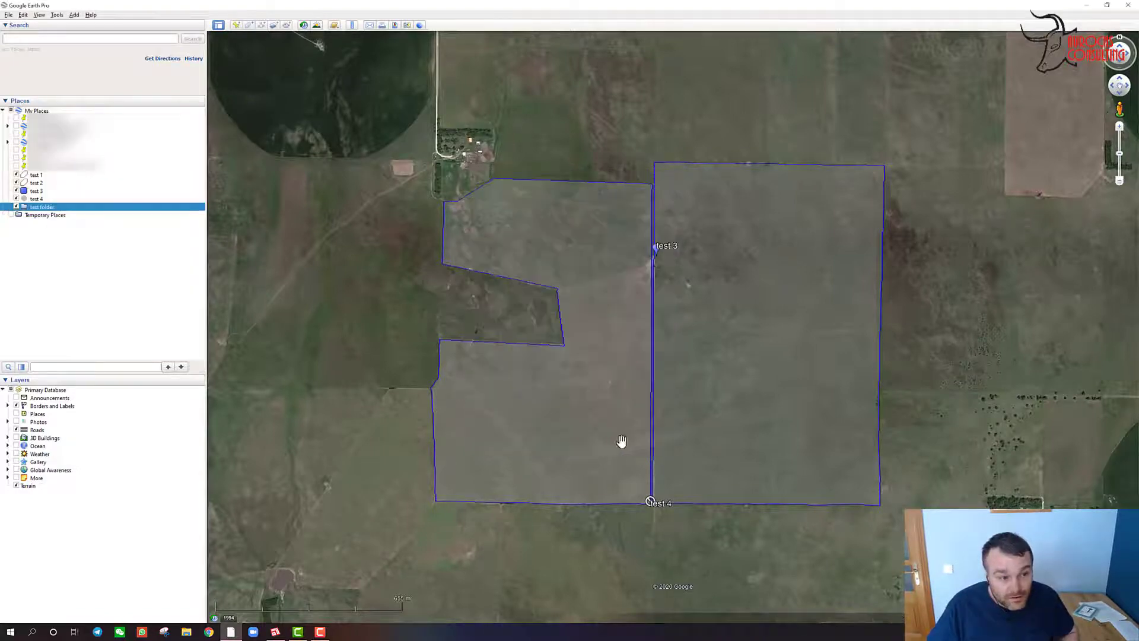
Move test 1 through test 4 together into test folder
click(36, 198)
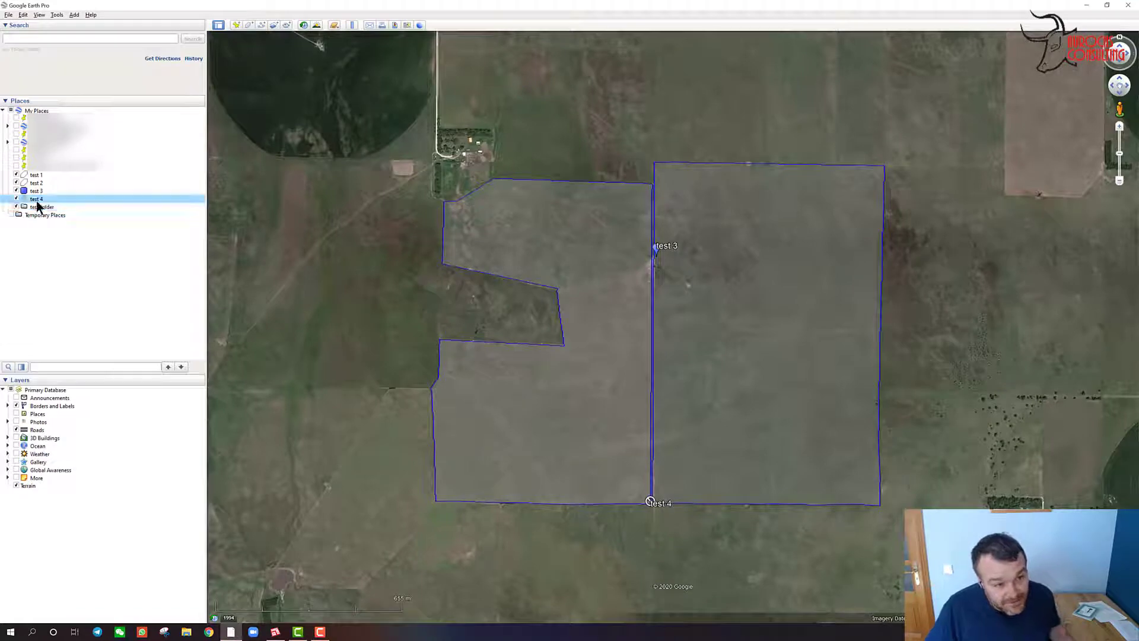
shift+click(37, 176)
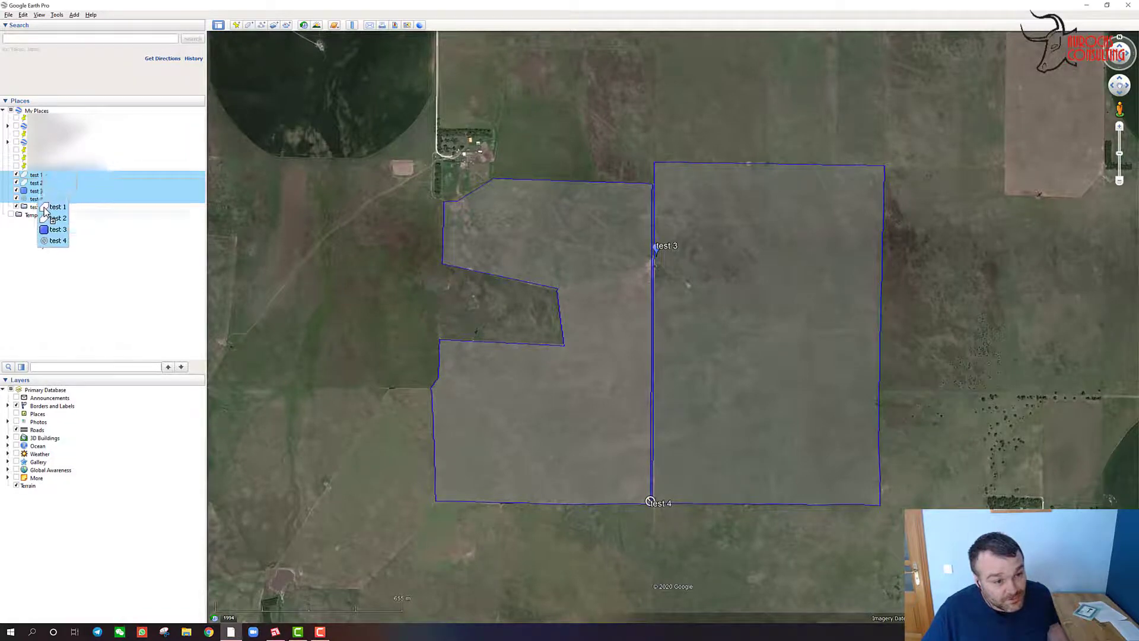
drag(35, 178, 41, 207)
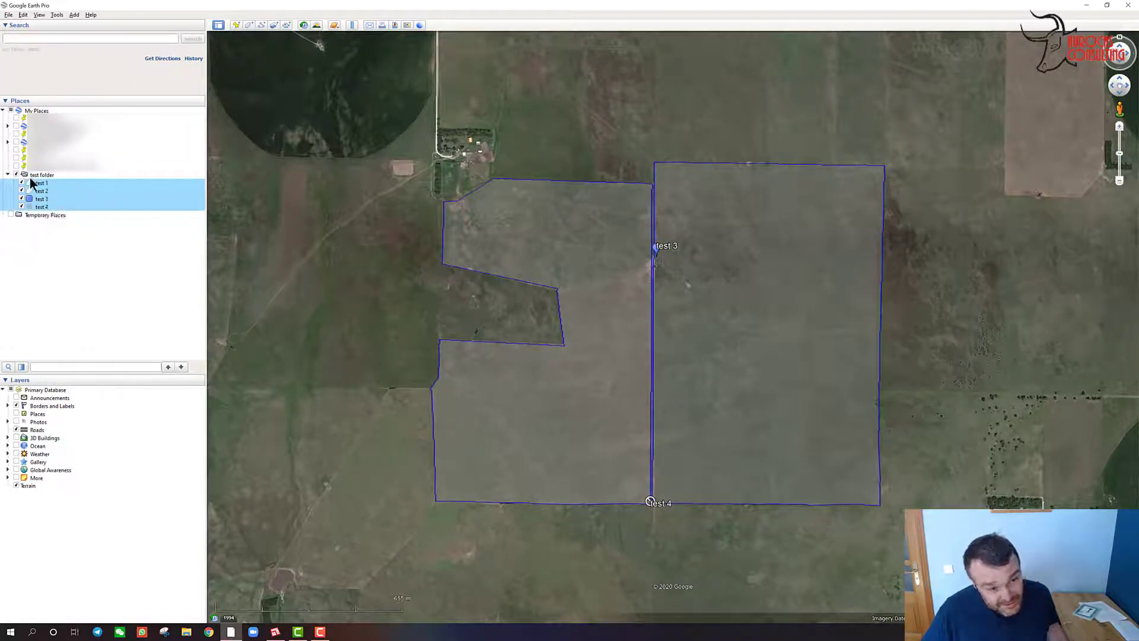
click(38, 242)
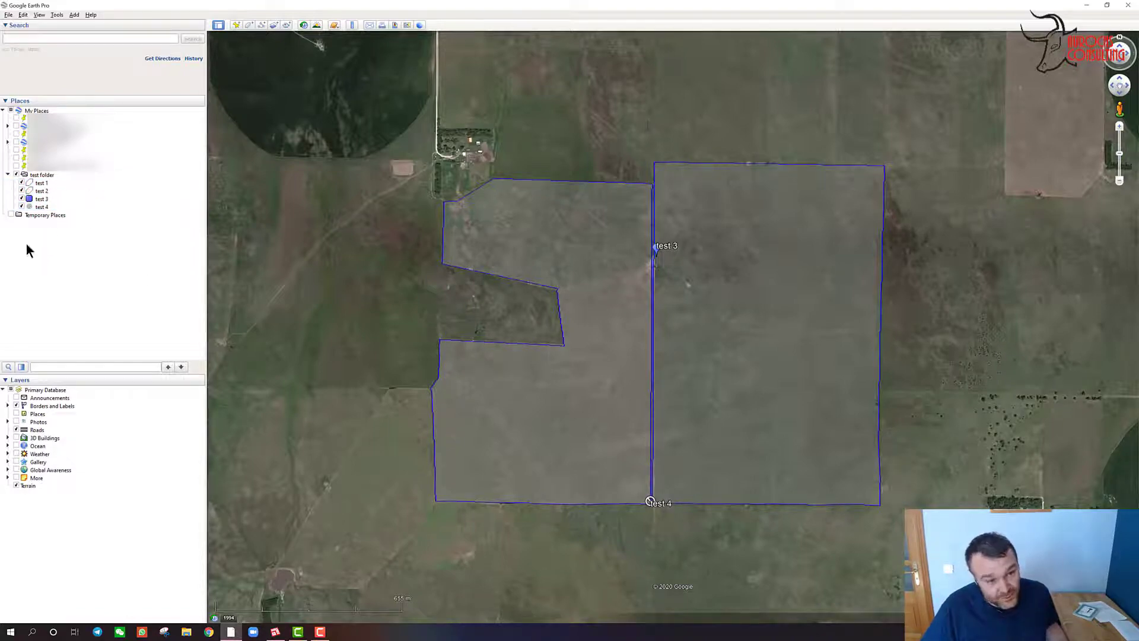
Toggle visibility of test folder and the test 1 field, leaving everything shown
click(22, 175)
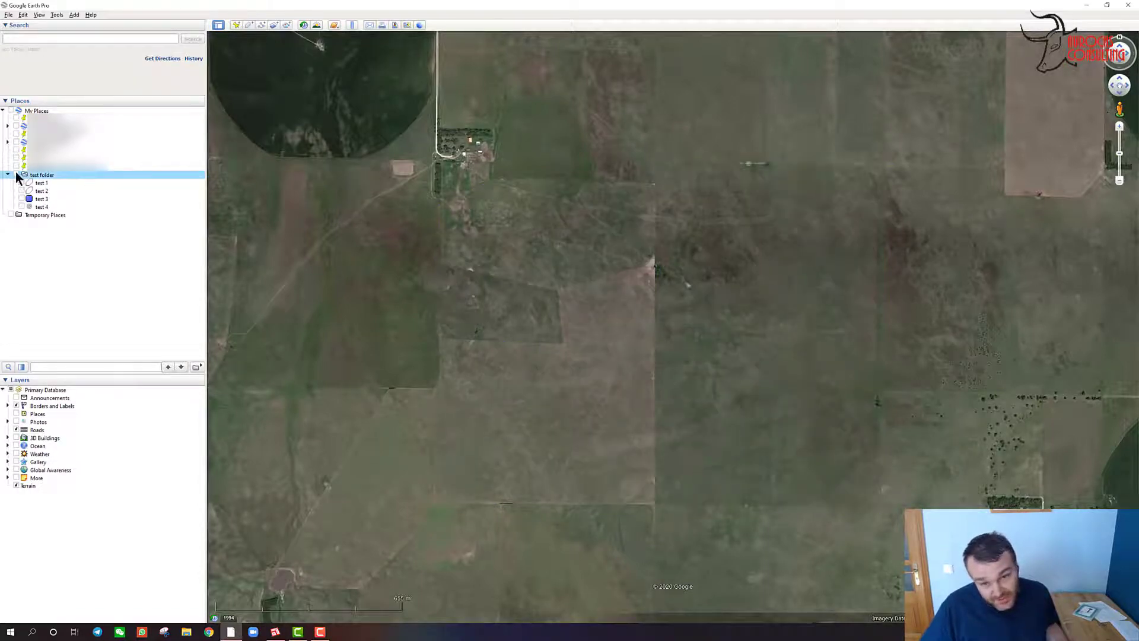
click(20, 175)
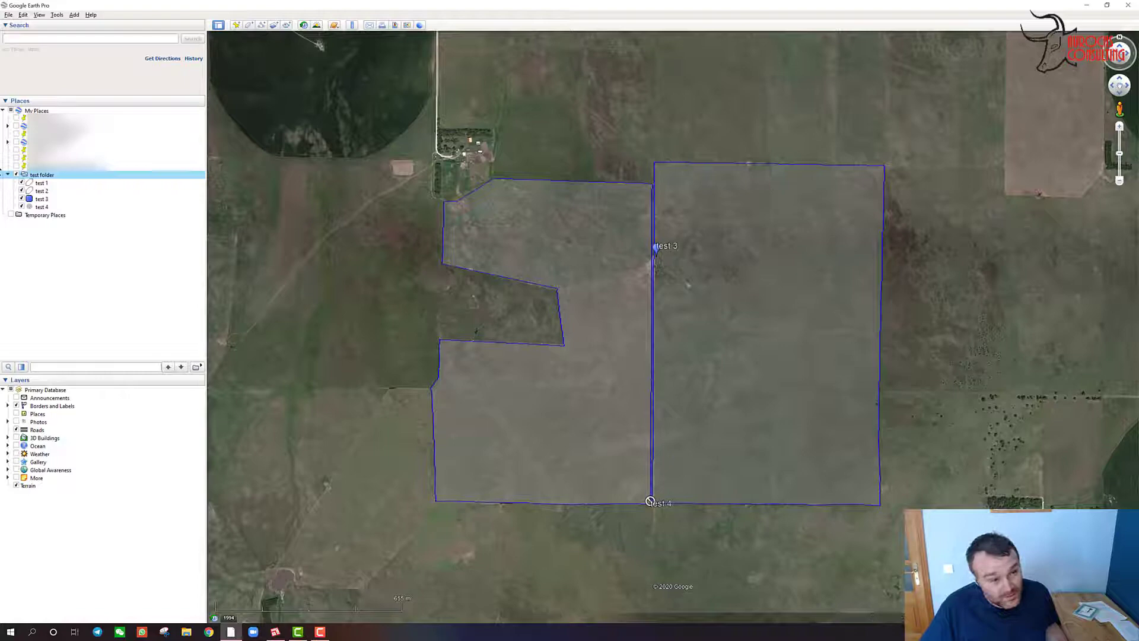
click(23, 183)
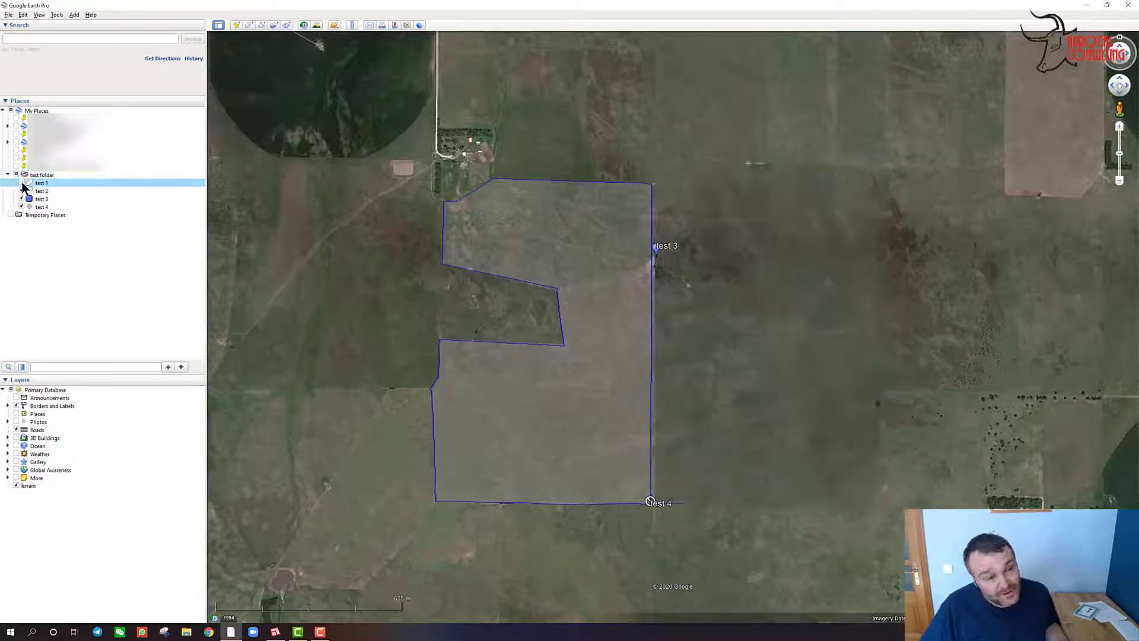
click(23, 182)
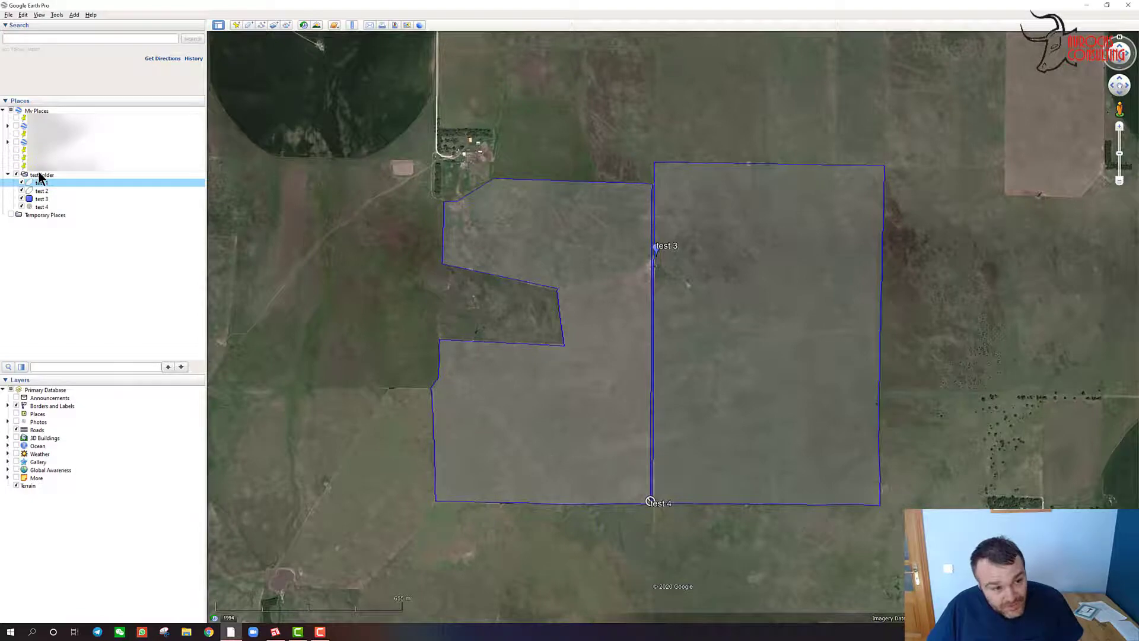
Save test folder as a KMZ in TEMP, replacing the existing test folder.kmz
right_click(39, 175)
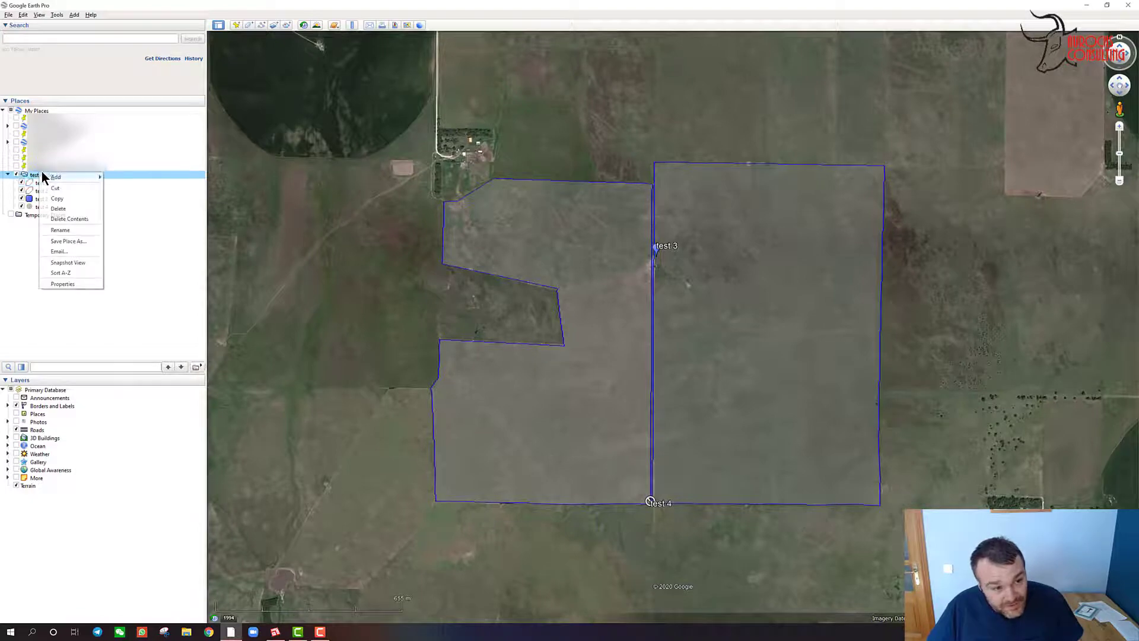
click(71, 241)
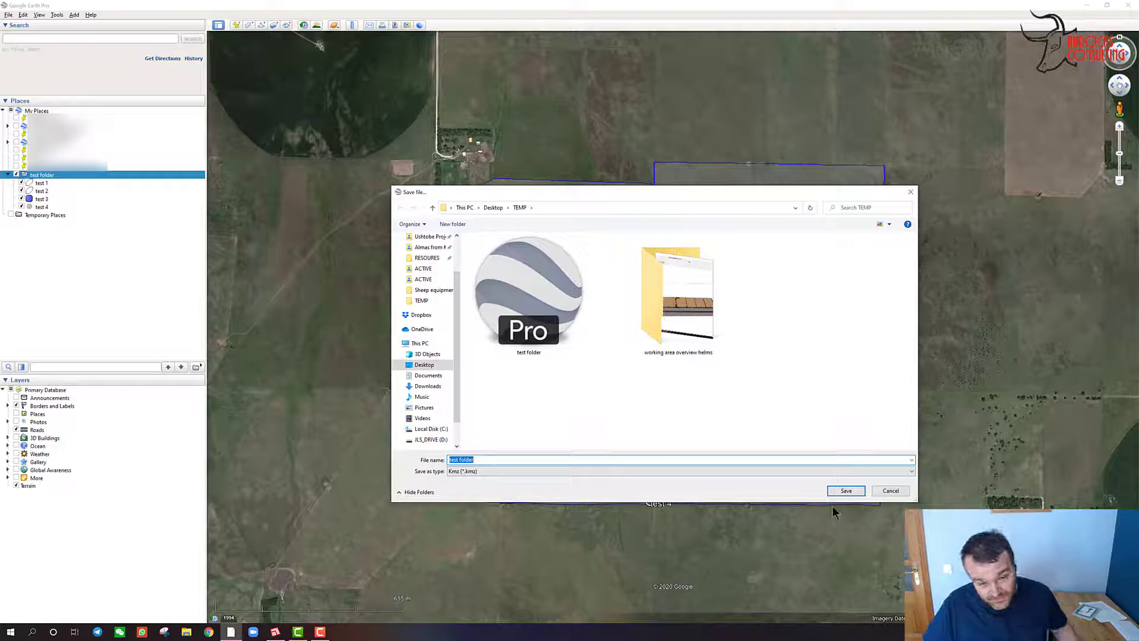
click(910, 471)
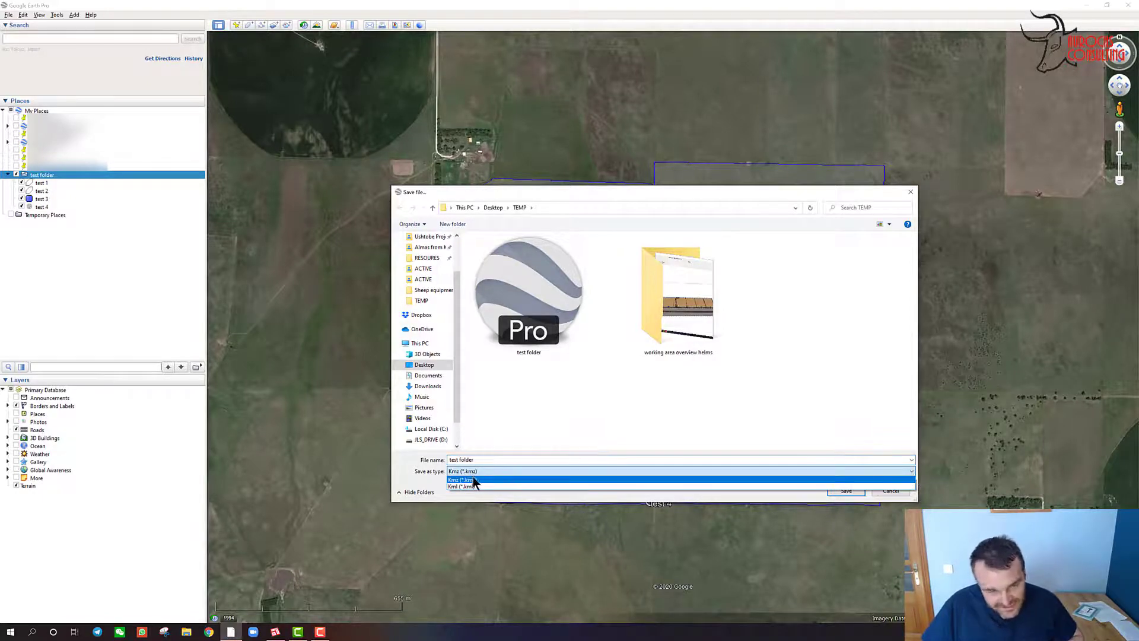
click(475, 479)
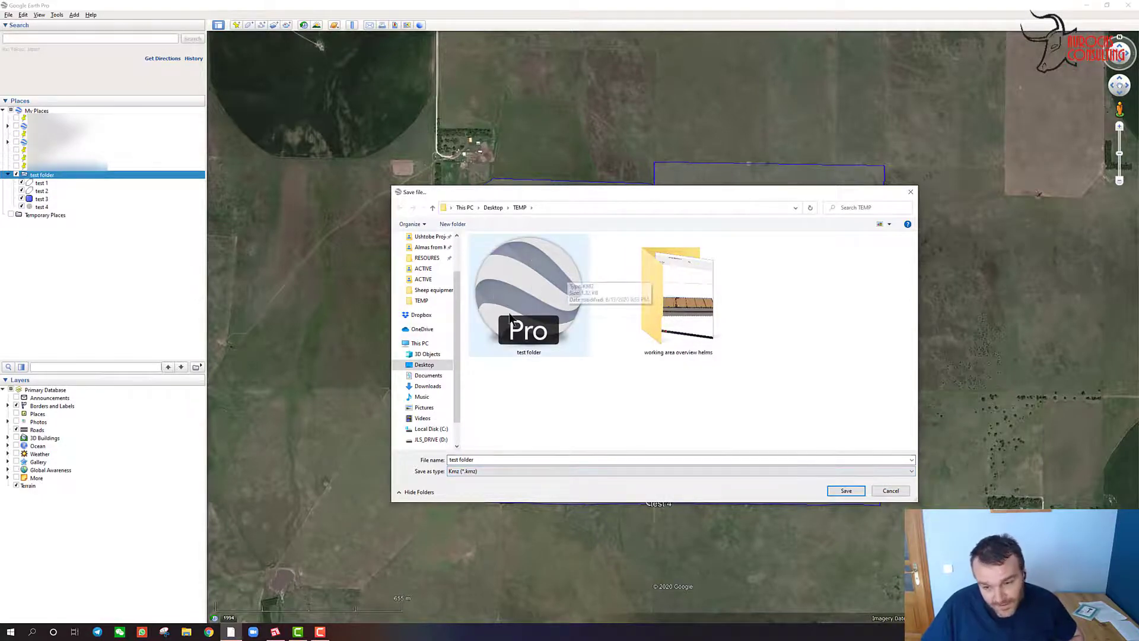
click(857, 491)
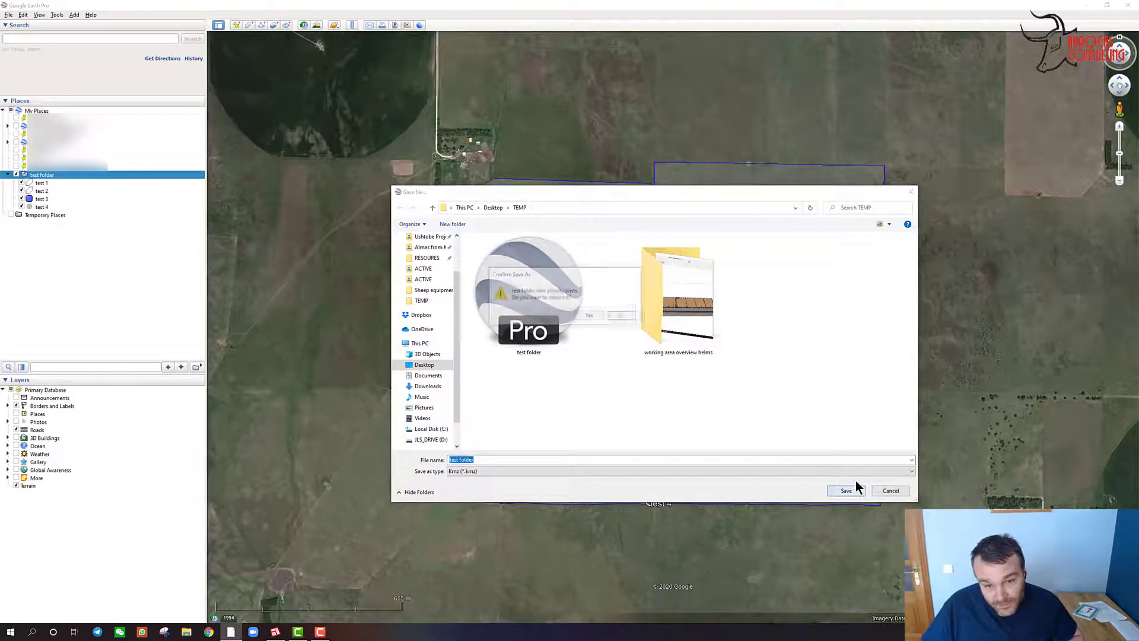
click(588, 317)
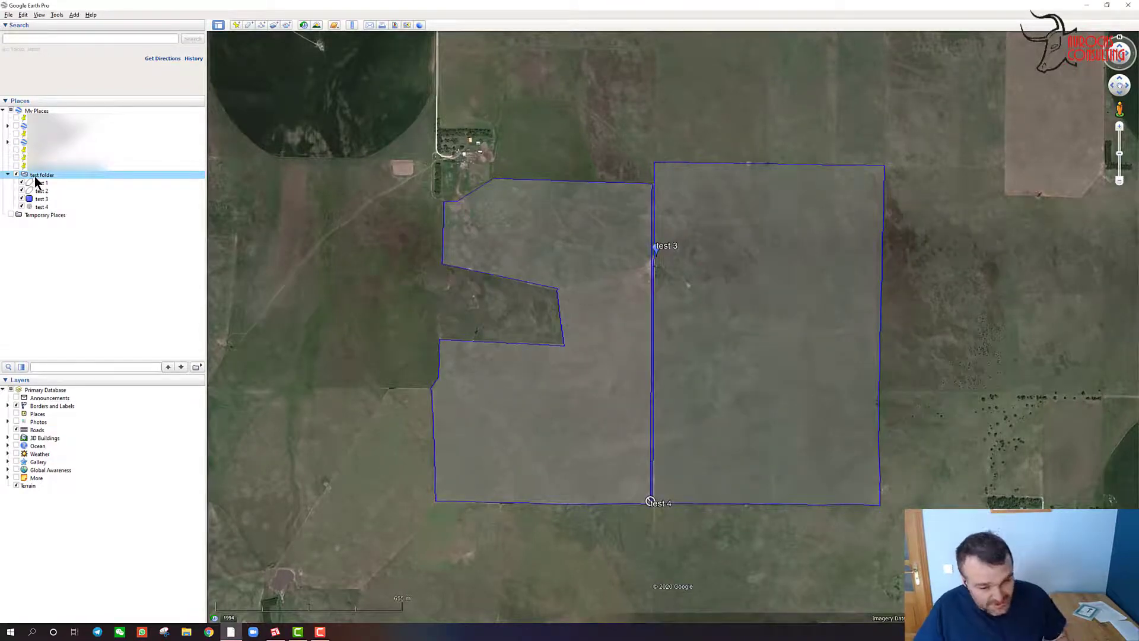
Delete test folder and its fields from Places, then bring up File Explorer
key(Delete)
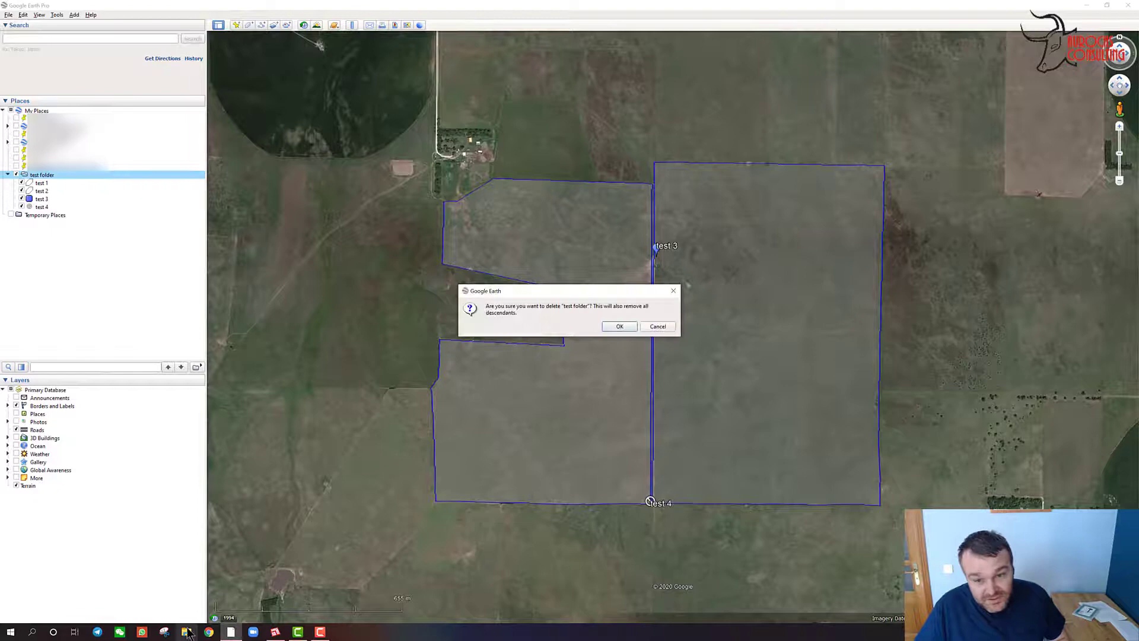
click(621, 326)
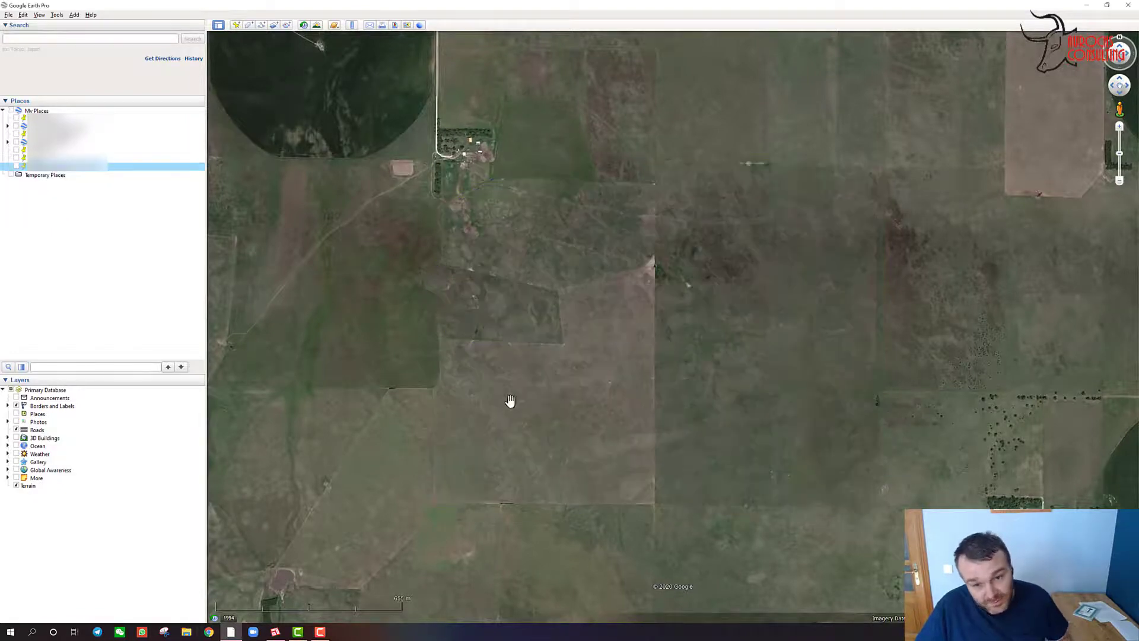
click(193, 633)
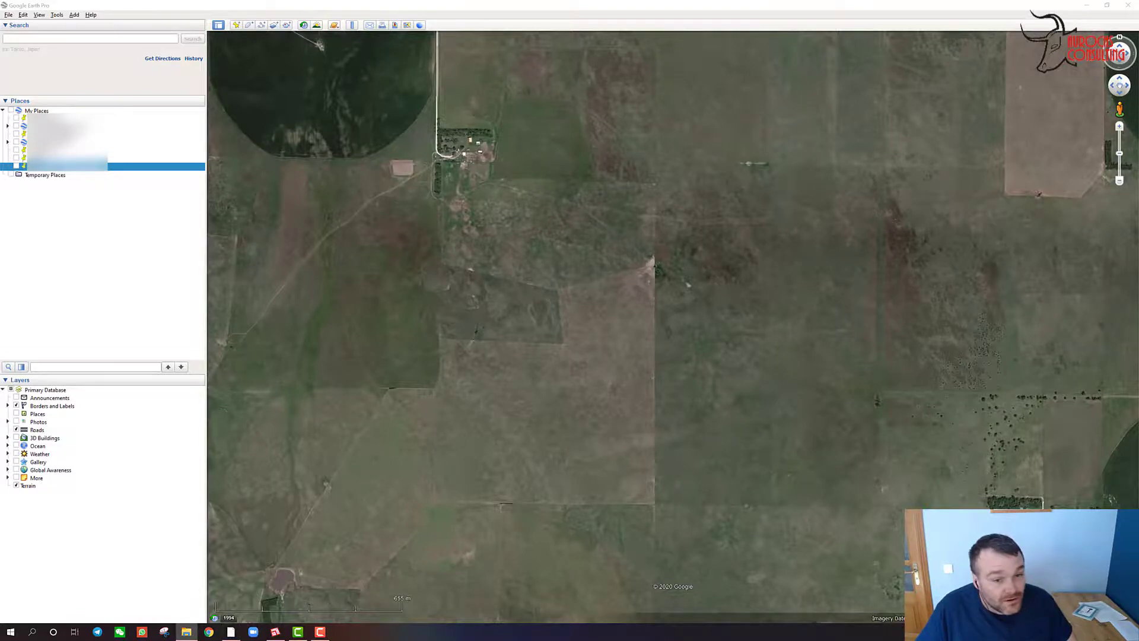
Go to TEMP in File Explorer and select test folder.kmz
drag(555, 189, 553, 189)
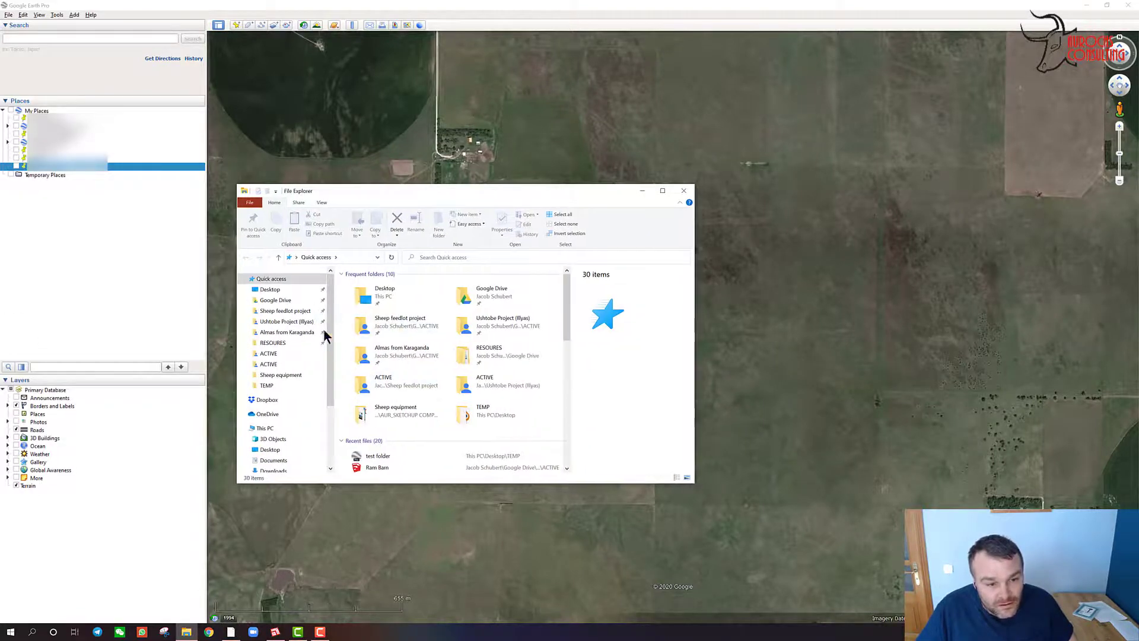
click(286, 387)
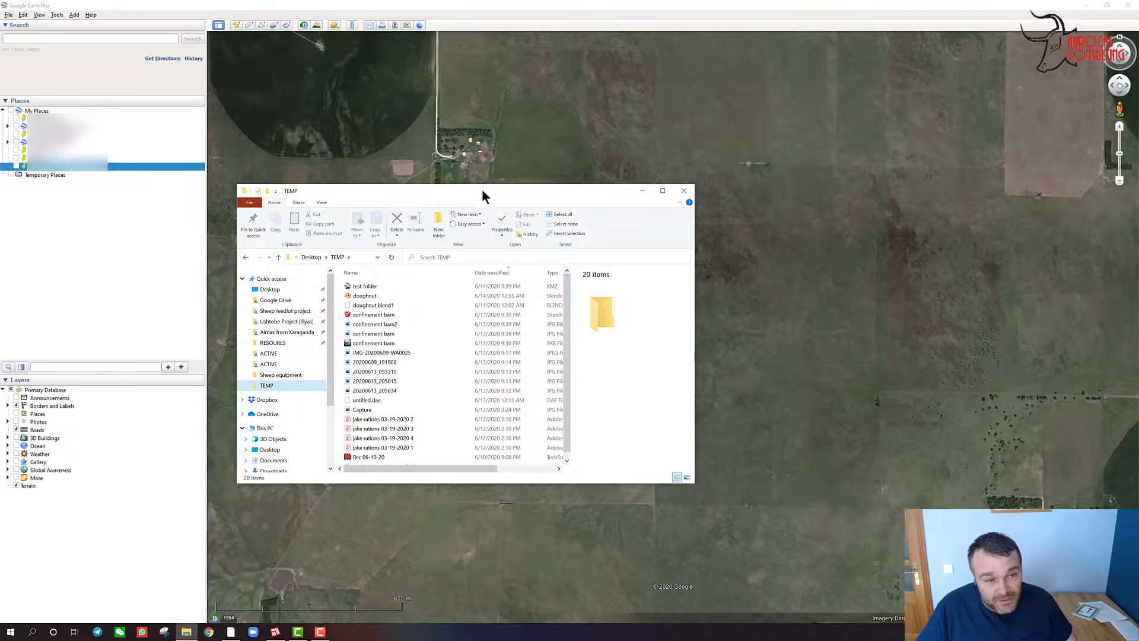
drag(482, 191, 597, 150)
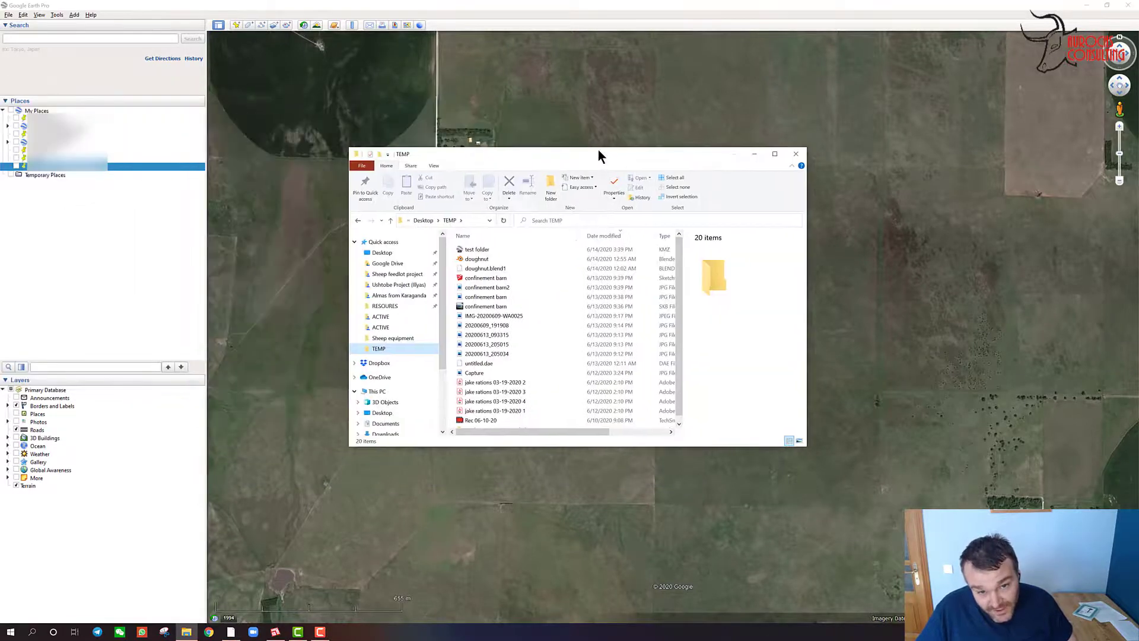
click(474, 250)
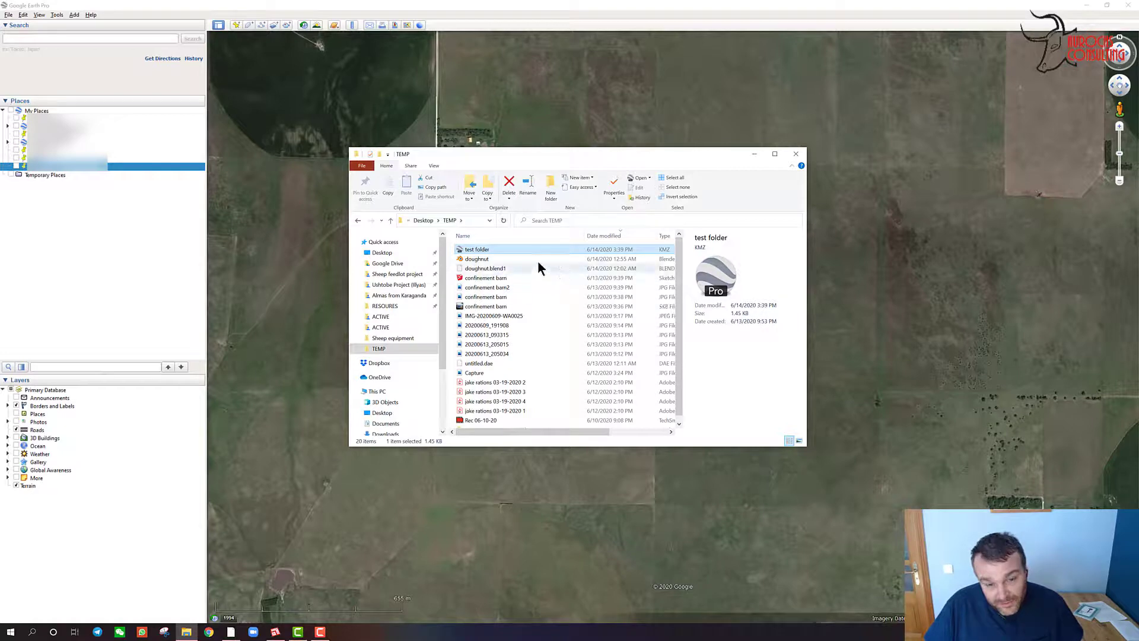
mouse_move(477, 249)
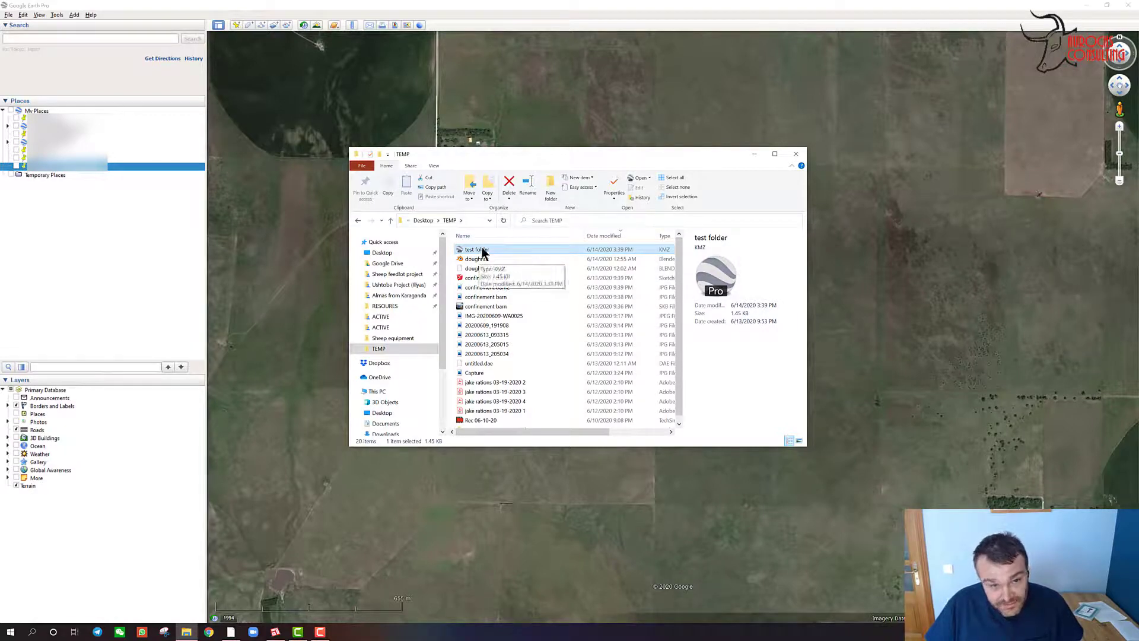
Drop test folder.kmz onto the Google Earth map to load it into Temporary Places
drag(526, 151, 0, 116)
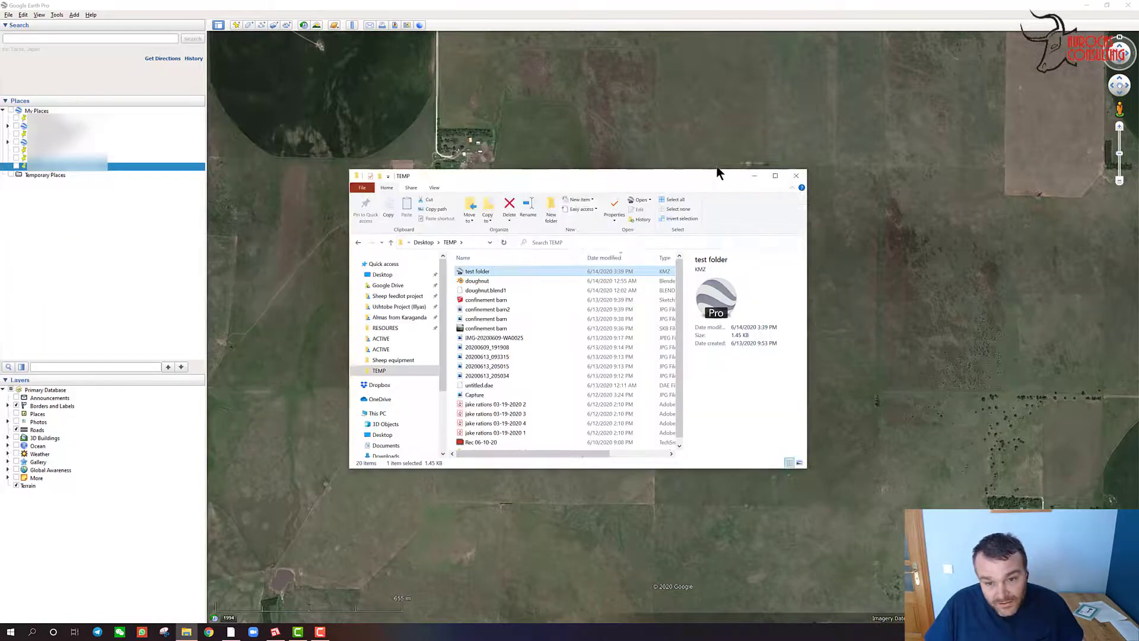
drag(3, 116, 717, 172)
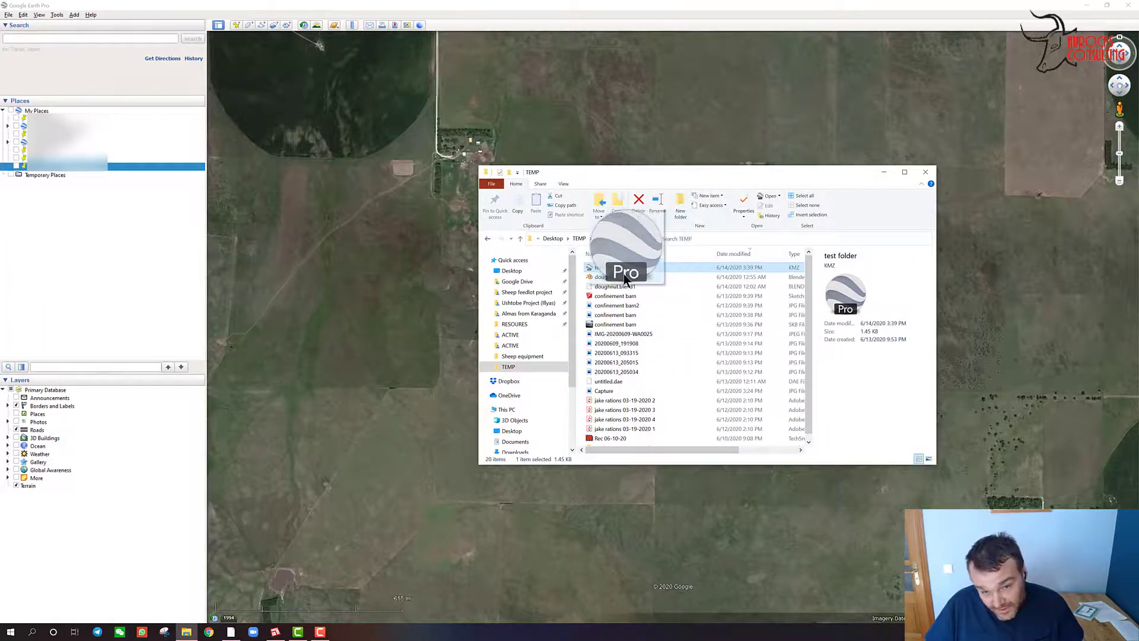
drag(632, 272, 620, 271)
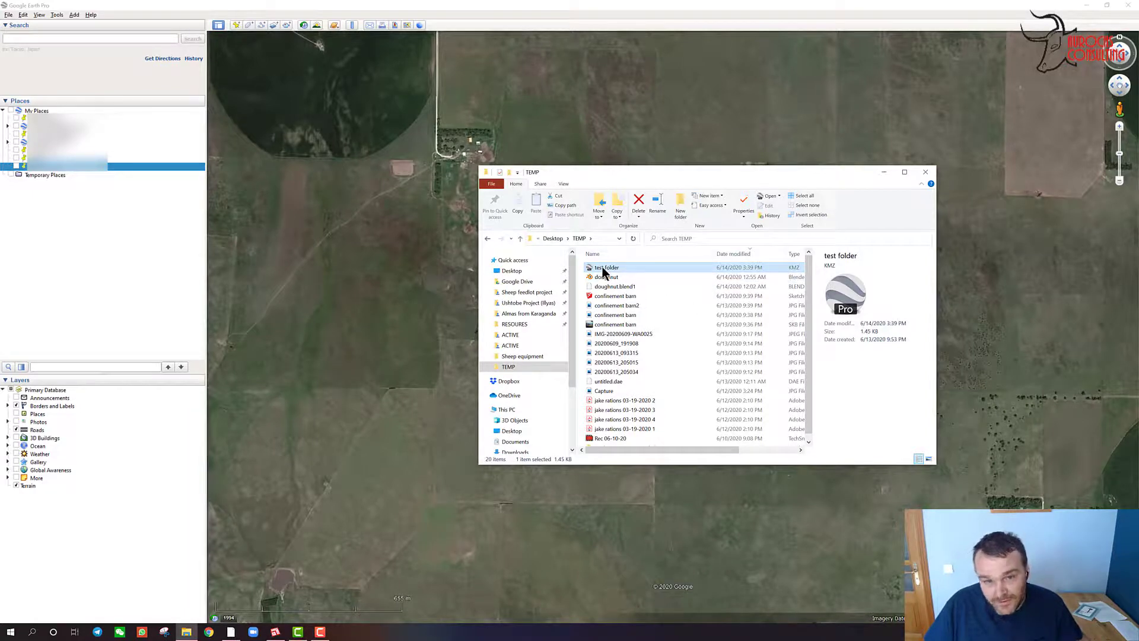
mouse_move(601, 268)
mouse_down()
mouse_move(374, 206)
mouse_move(374, 246)
mouse_up()
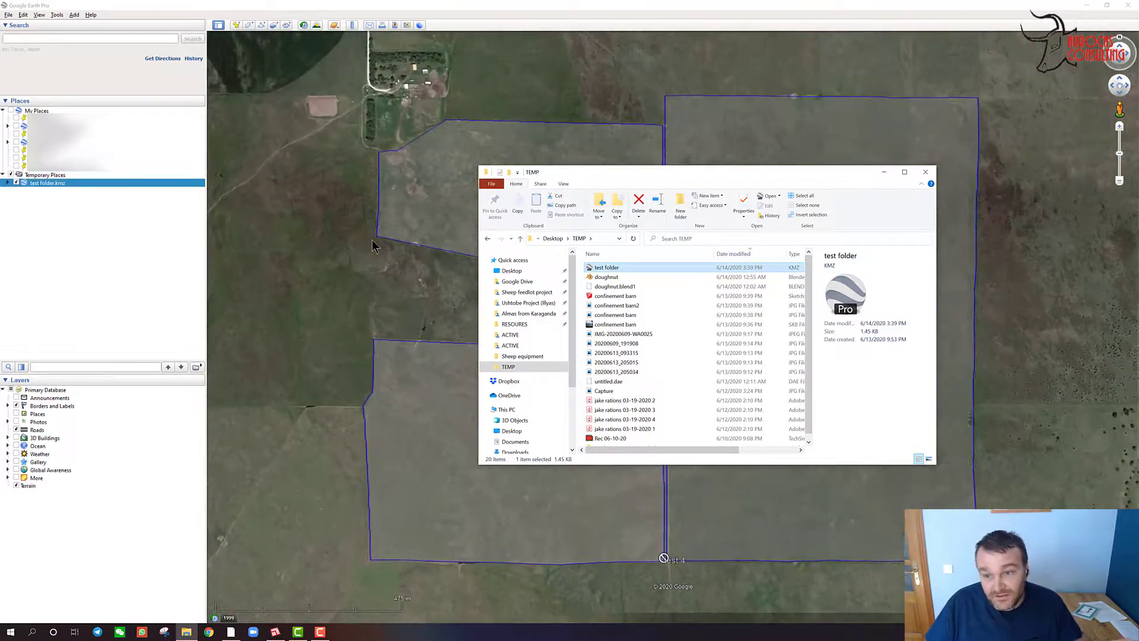
Expand the reopened test folder.kmz and drag test folder up into My Places
click(888, 173)
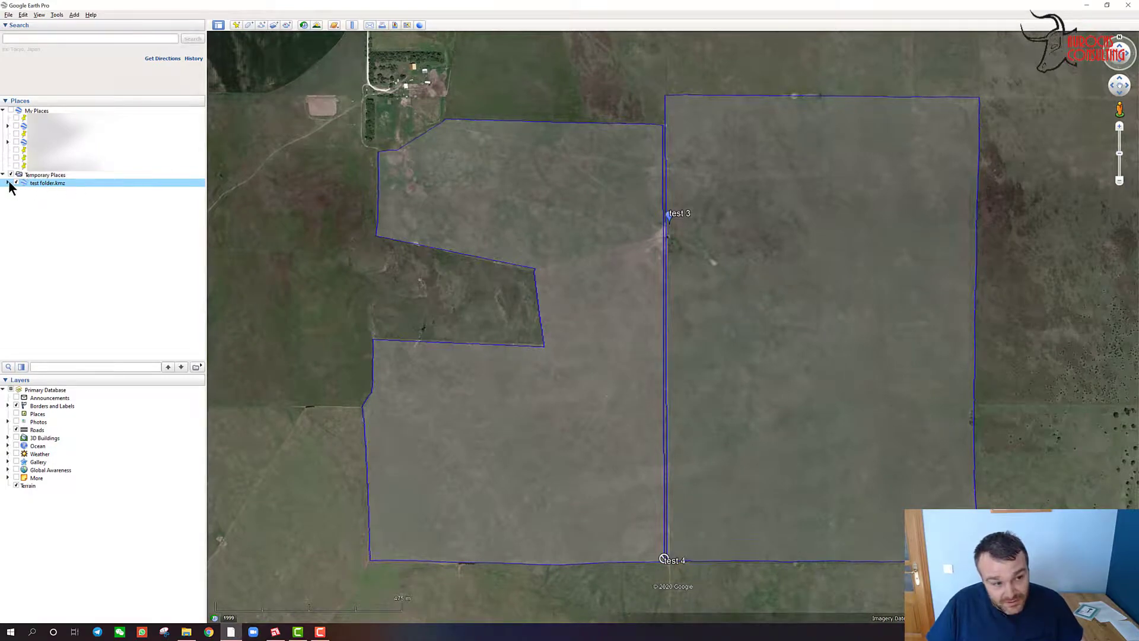
double_click(34, 182)
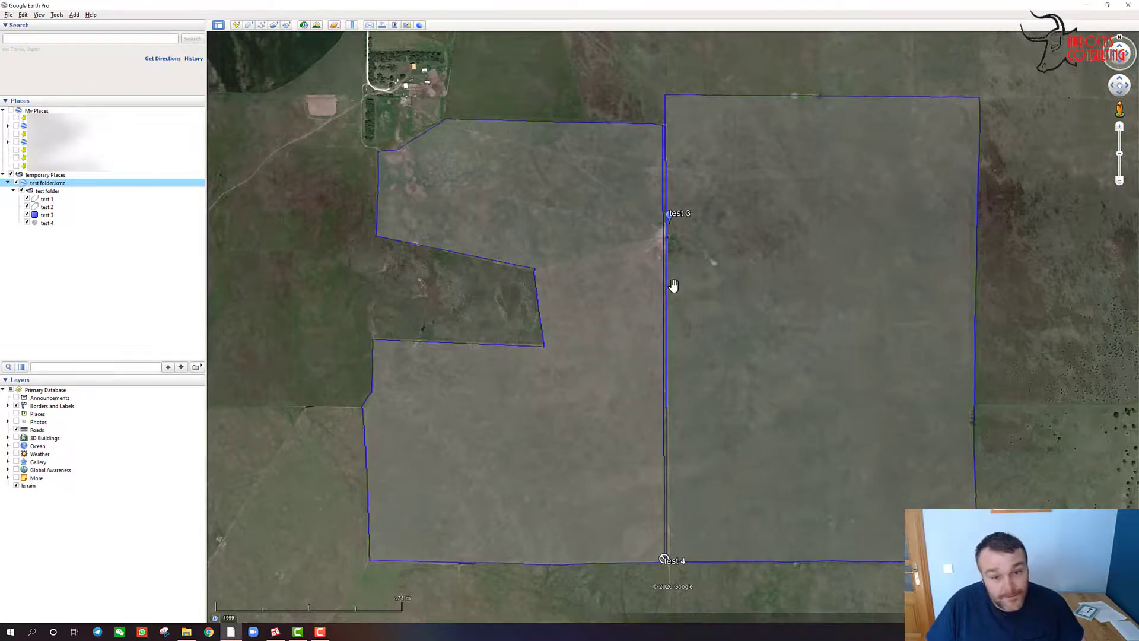
scroll(538, 273, down, 2)
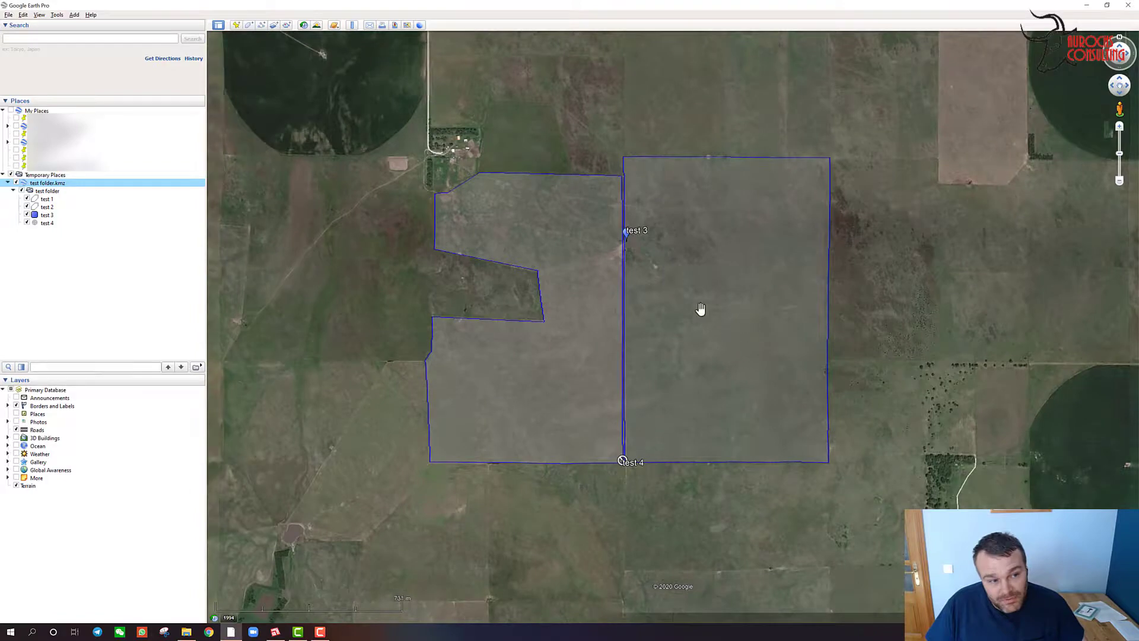
mouse_move(47, 191)
mouse_down()
mouse_move(42, 108)
mouse_move(45, 118)
mouse_up()
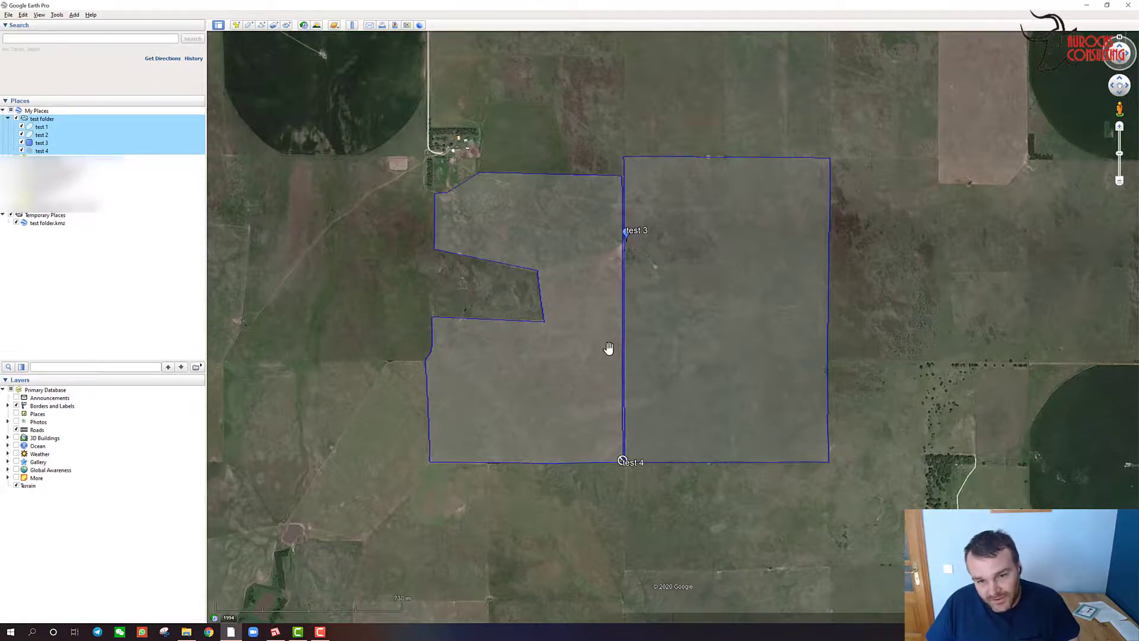
scroll(598, 301, up, 2)
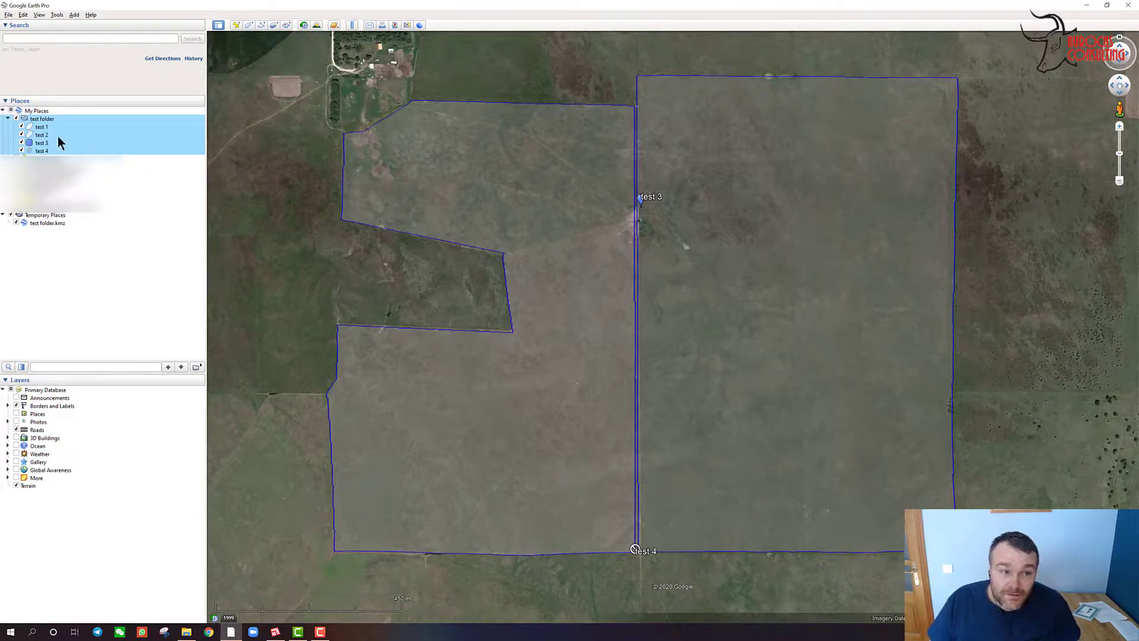
Inspect test 2's Edit Polygon properties without changes, then collapse test folder
click(36, 136)
right_click(36, 136)
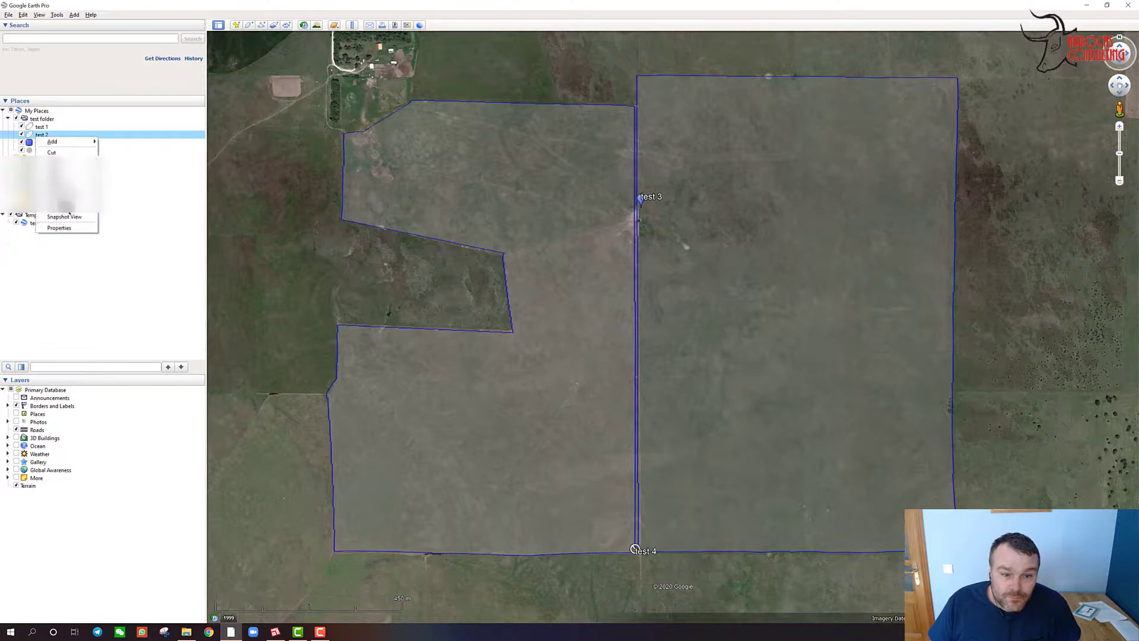
click(57, 229)
drag(585, 183, 993, 159)
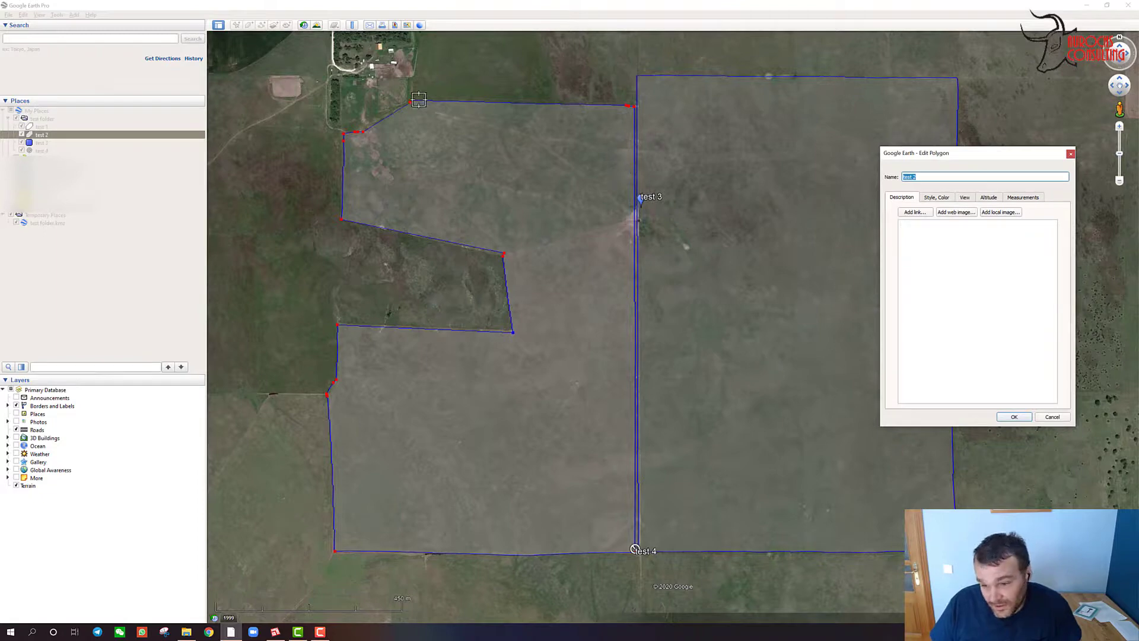
click(1015, 417)
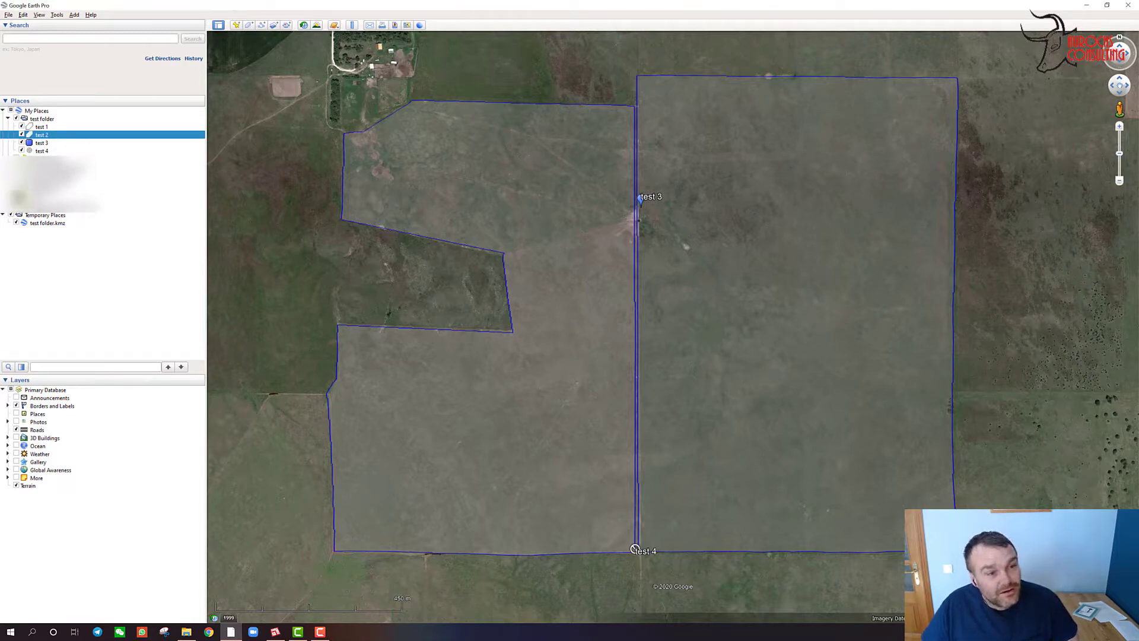
click(7, 119)
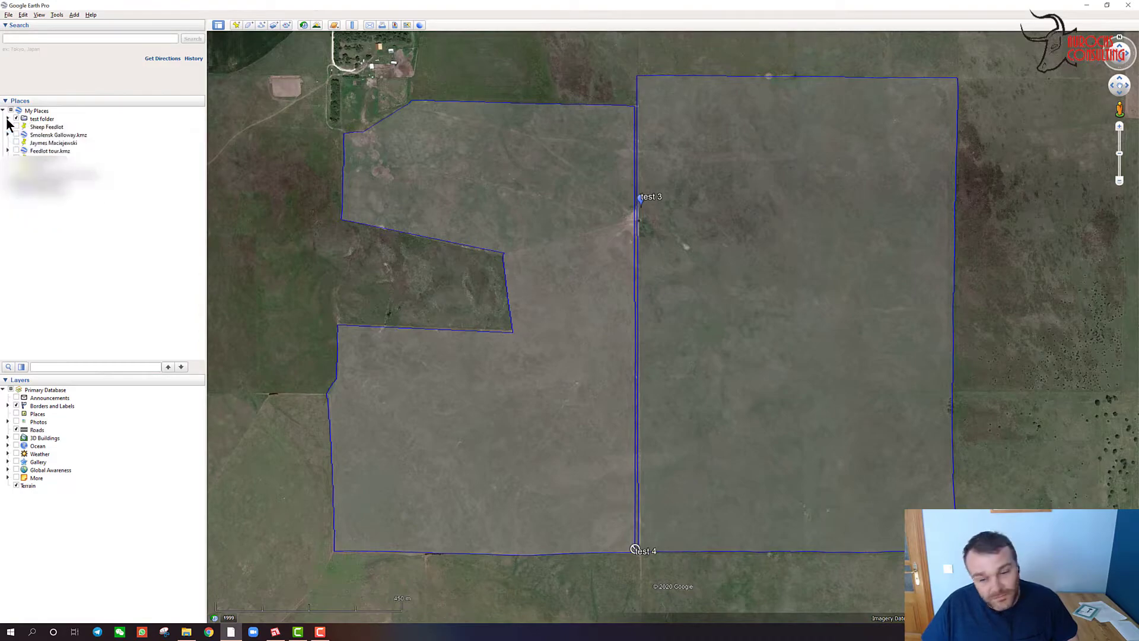